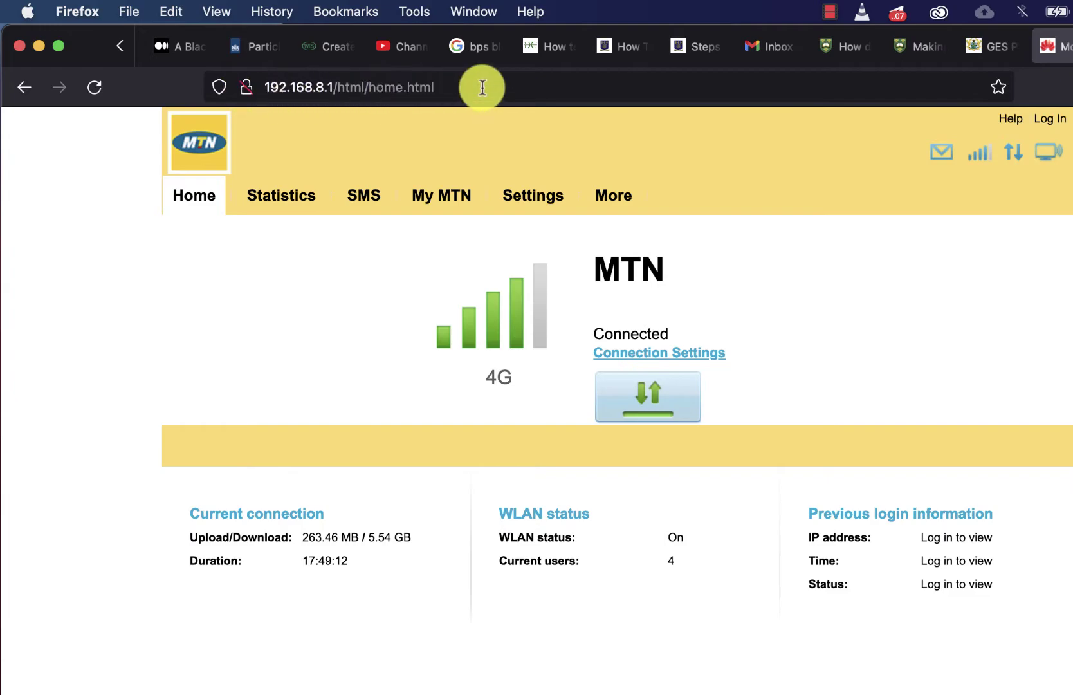
- Log in to the router admin at 192.168.8.1 as admin with the saved login
left_click(206, 86)
left_click(31, 274)
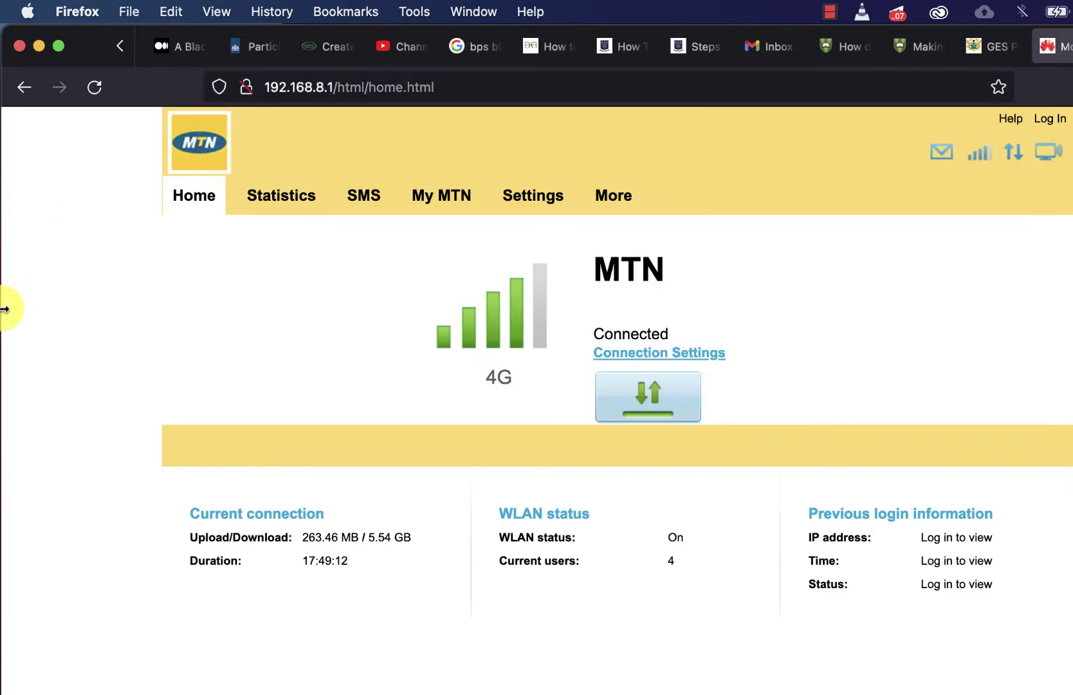
left_click(1048, 122)
left_click(564, 445)
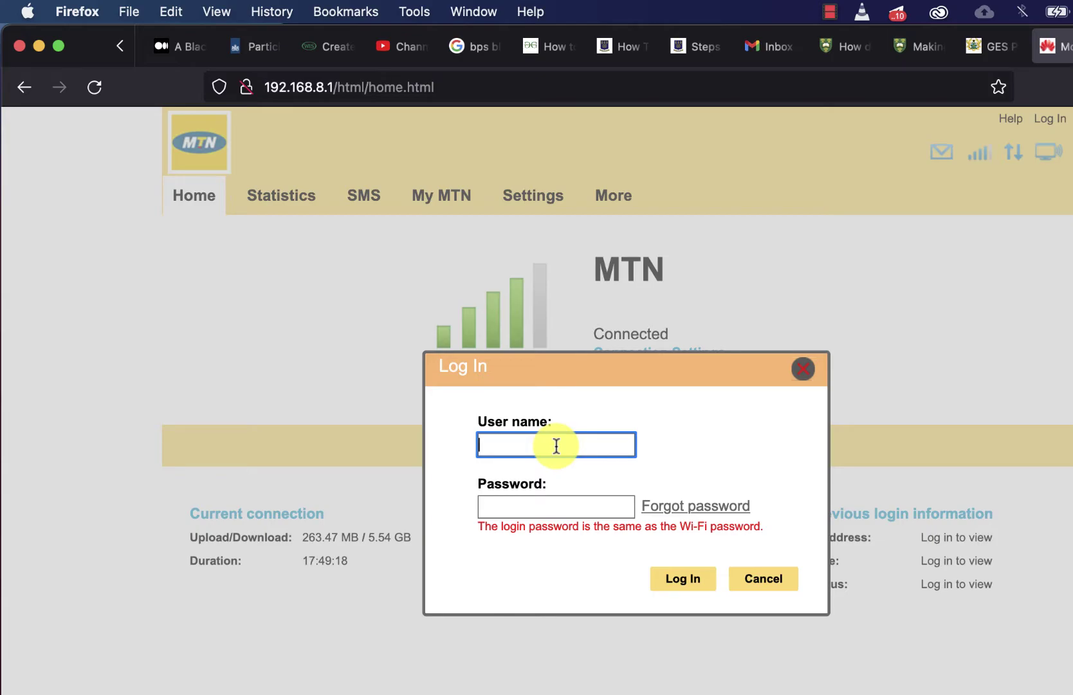
left_click(557, 445)
left_click(550, 469)
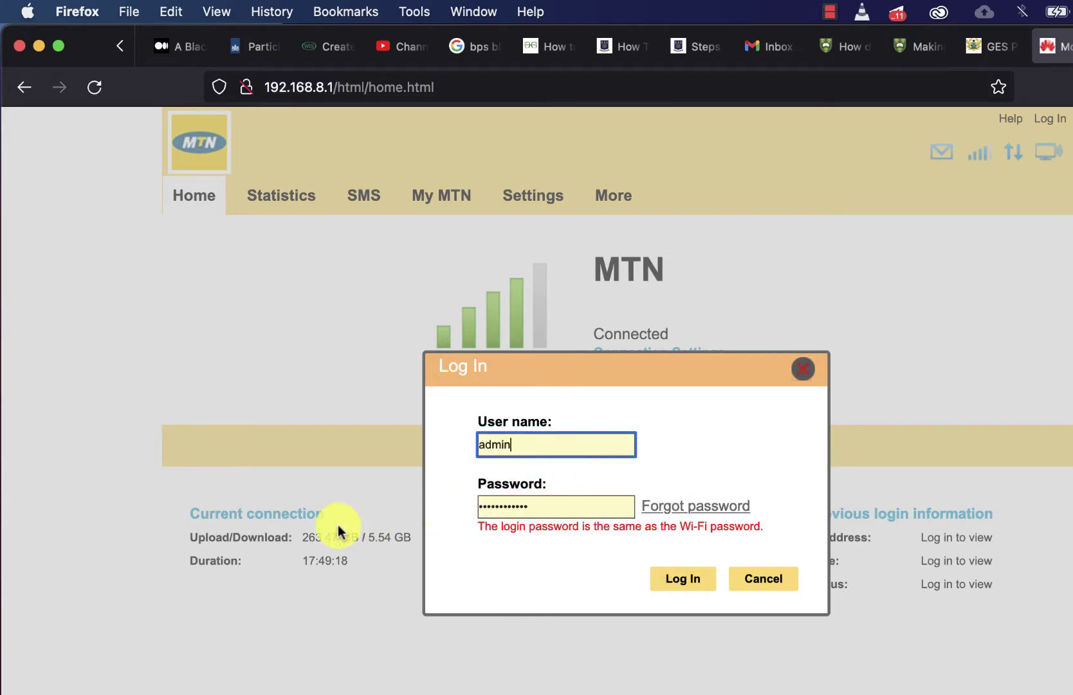
left_click(696, 590)
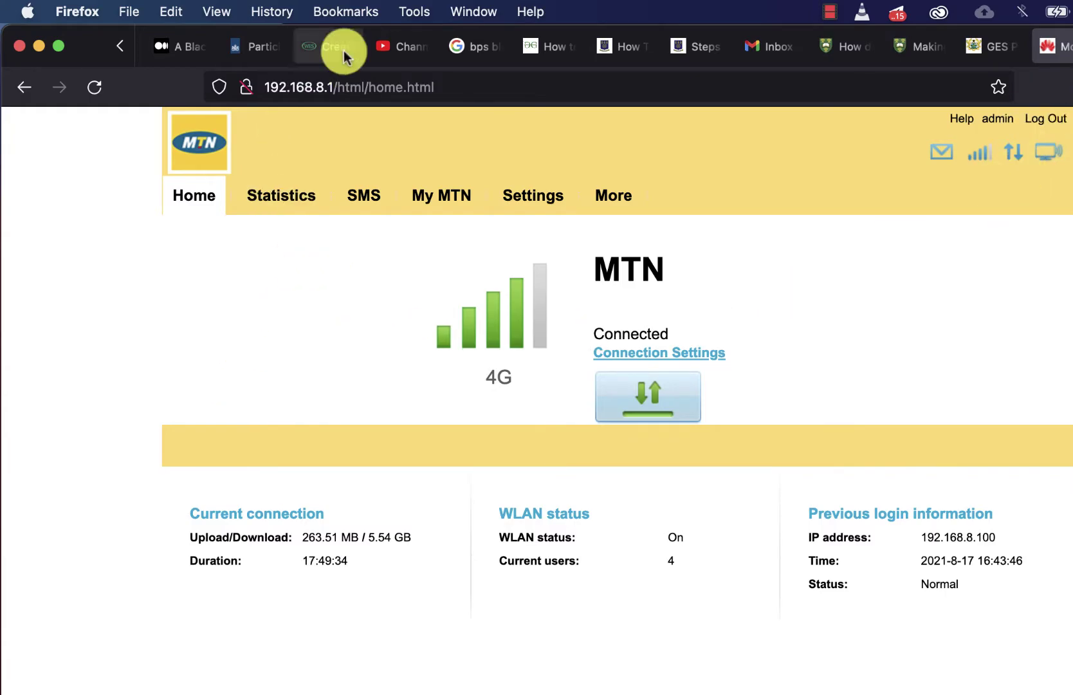
- Go to Settings > Security > Domain Name Filter
left_click(531, 201)
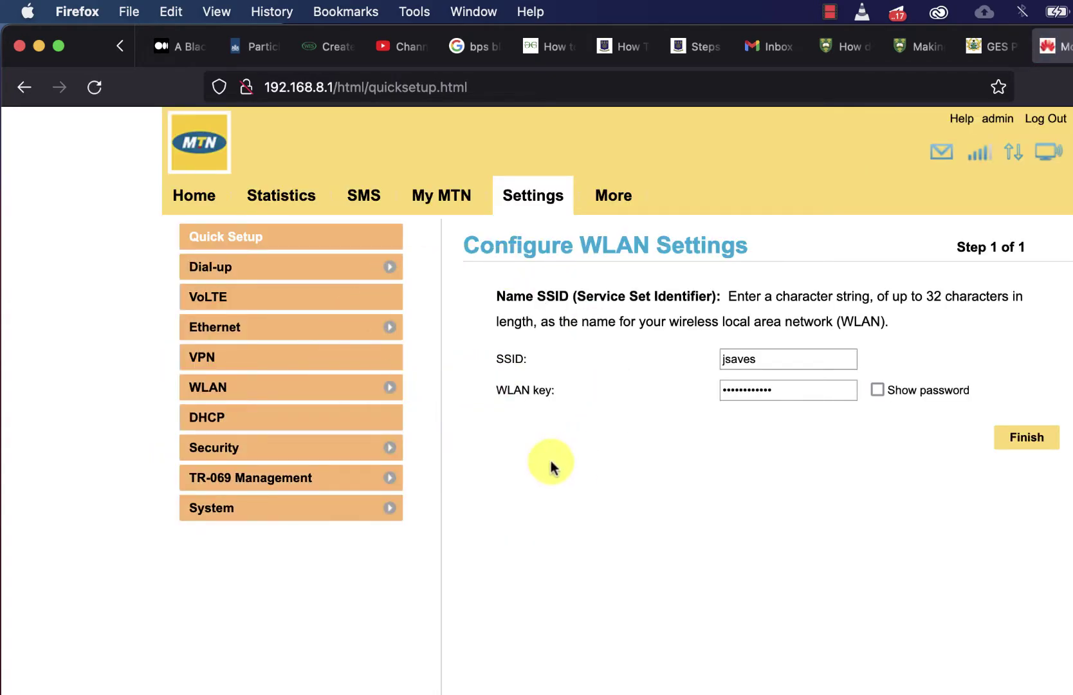
left_click(246, 446)
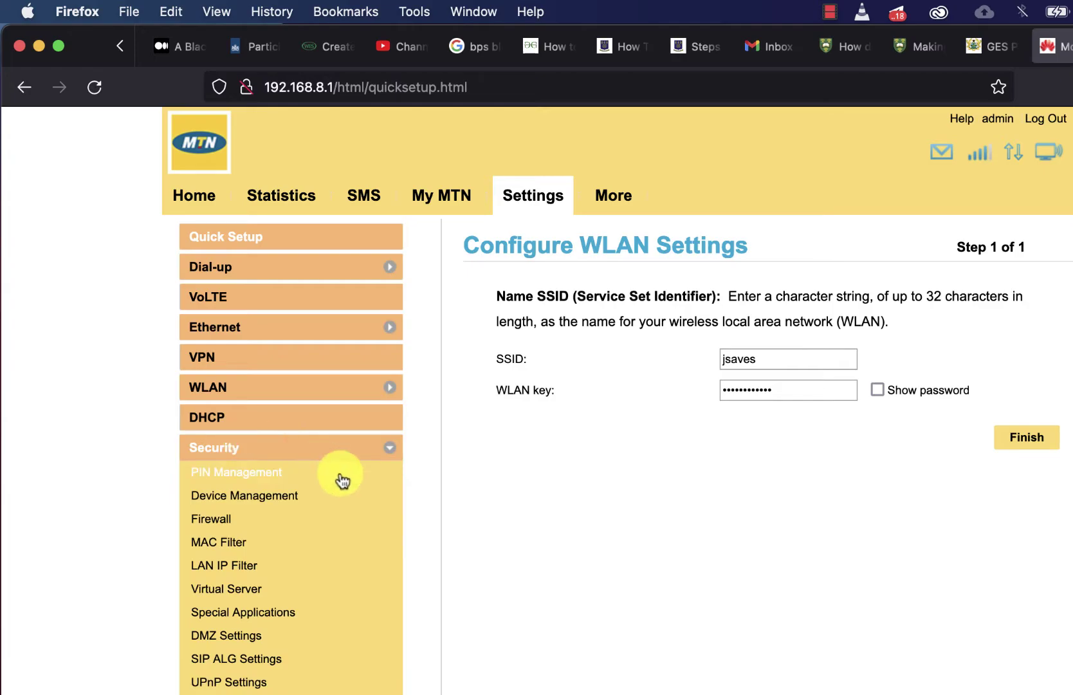
scroll(287, 639, "down", 2)
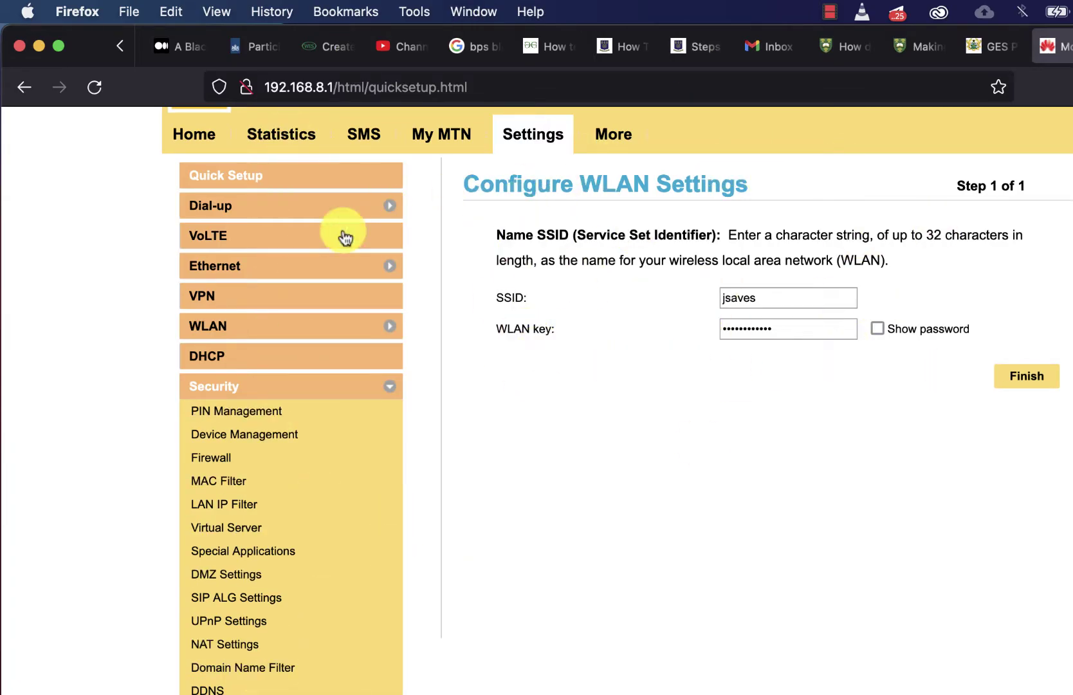
left_click(262, 668)
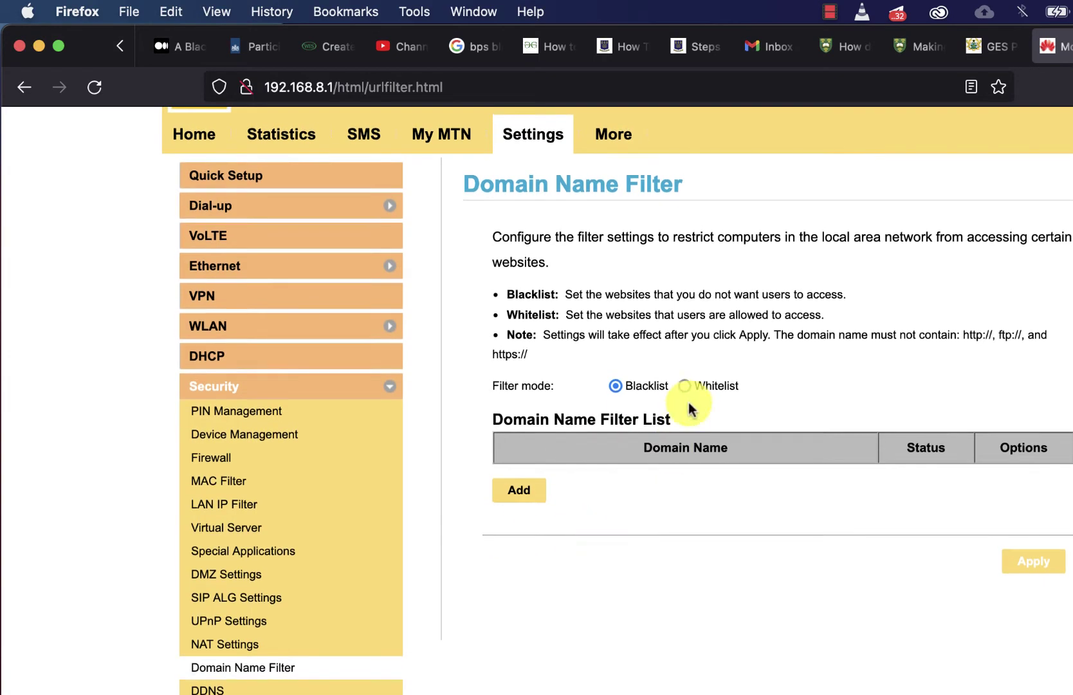
- Add a blank new entry to the Blacklist domain filter list
scroll(677, 398, "up", 1)
scroll(689, 404, "down", 1)
scroll(689, 404, "up", 1)
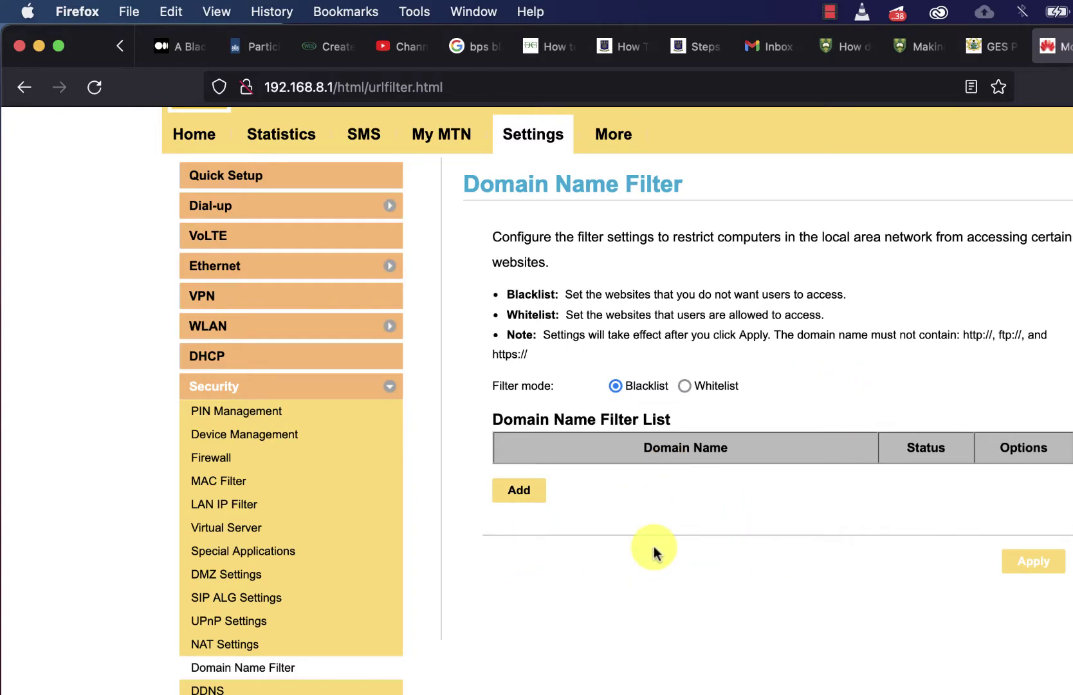
left_click(539, 497)
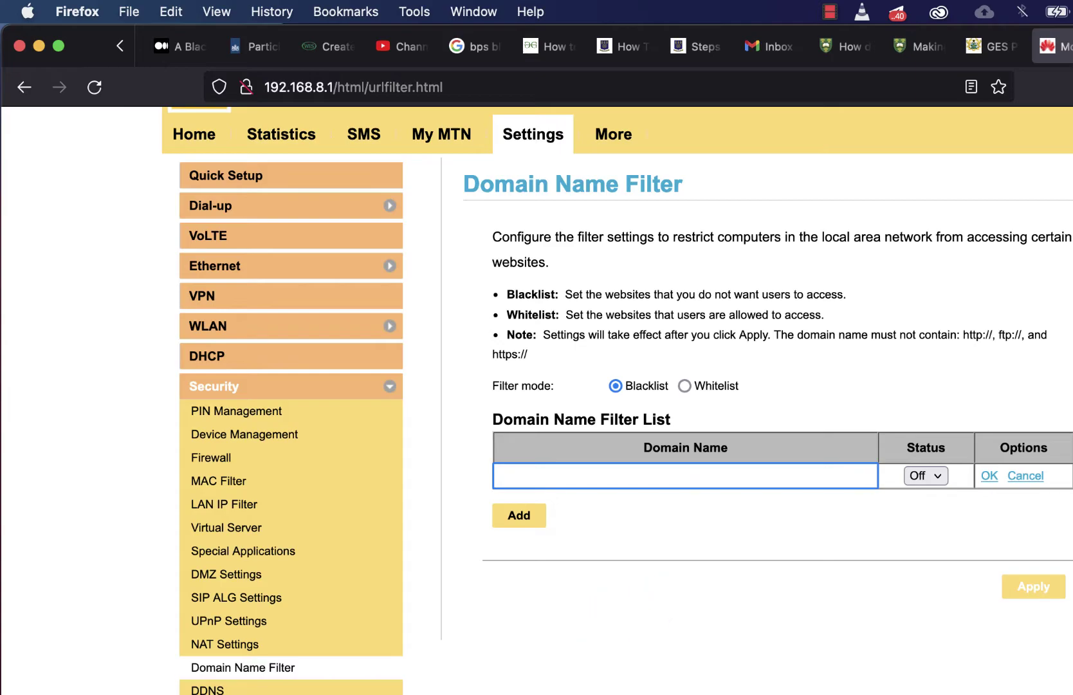
- Paste youtube.com from Notes as the domain, set its status to On, and save it
key("super+Tab")
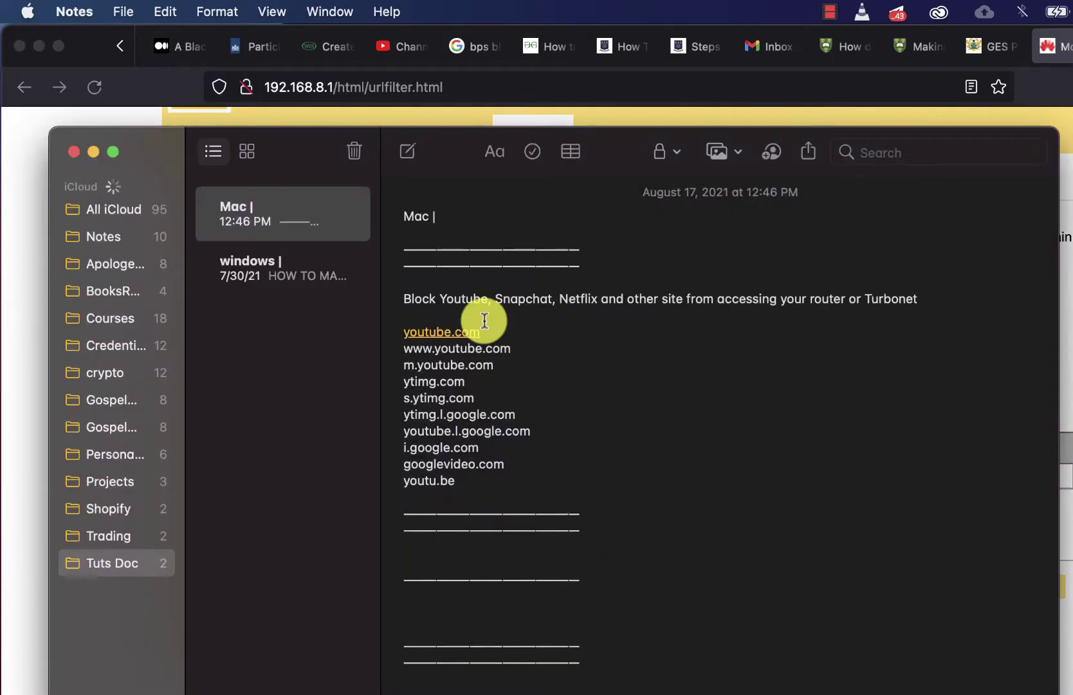
key("super+c")
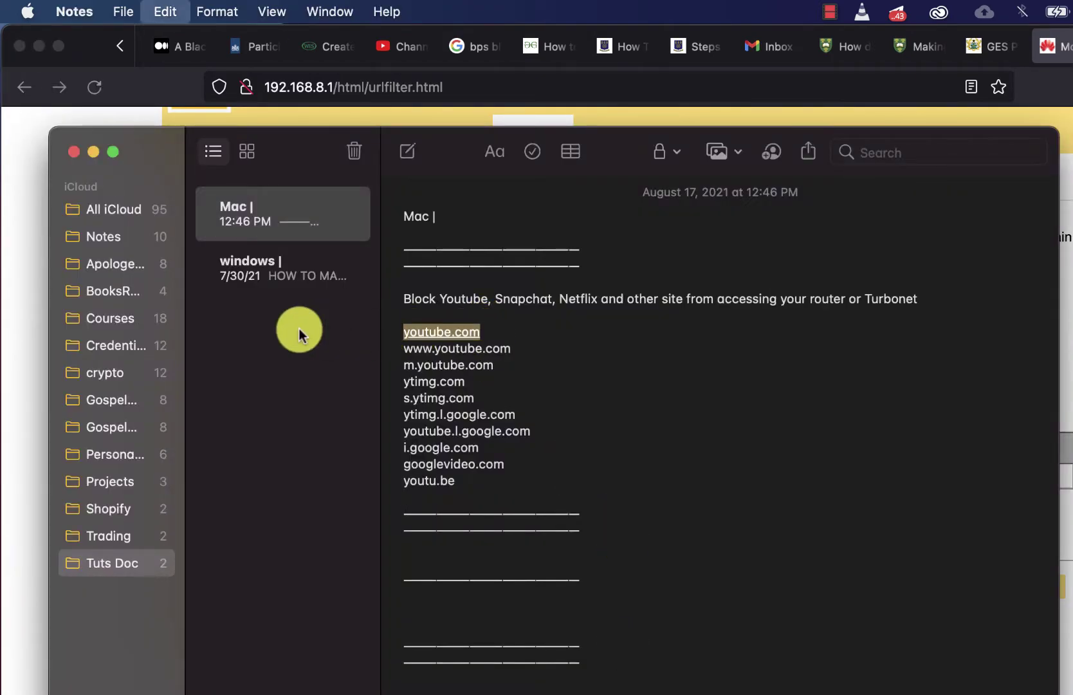
left_click(3, 401)
key("super+v")
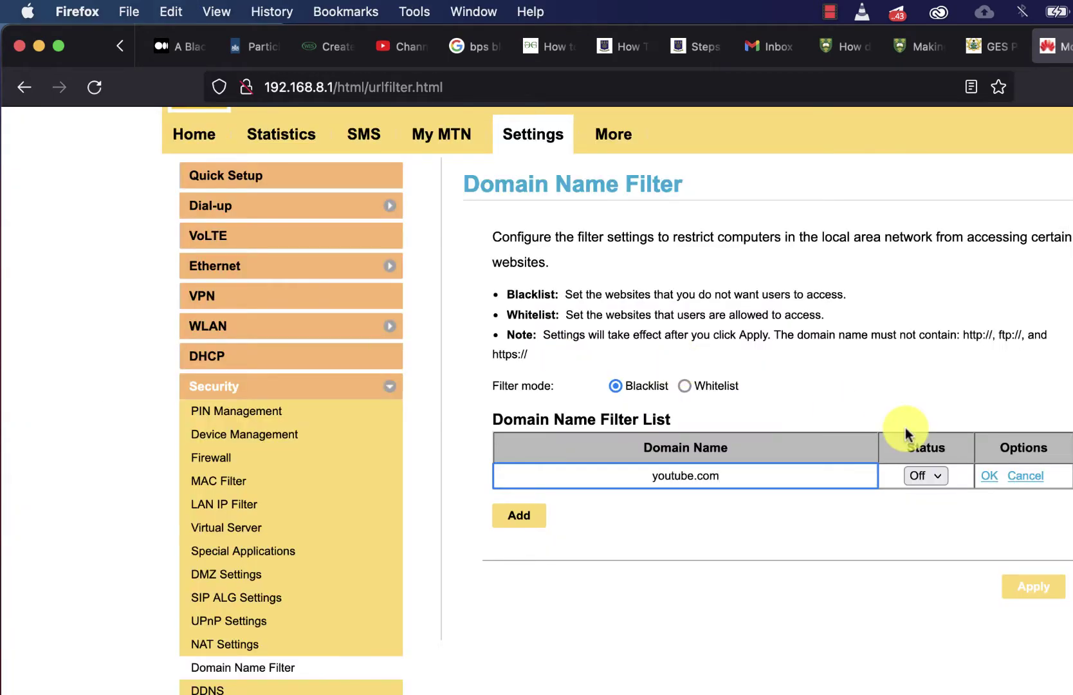
left_click(926, 476)
left_click(934, 494)
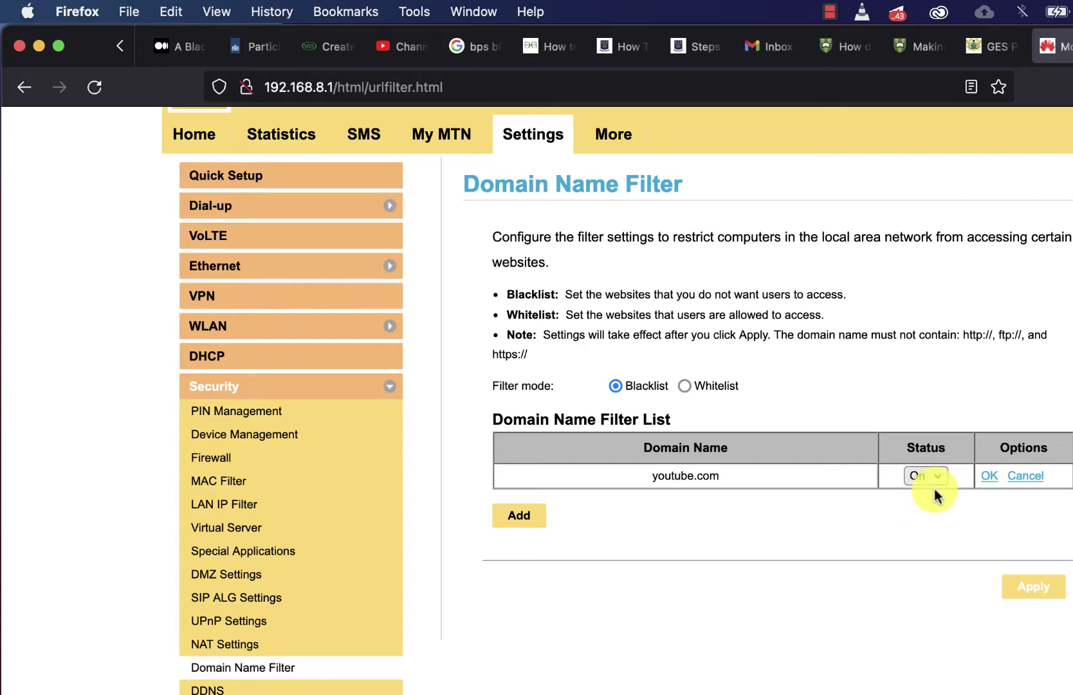
left_click(988, 476)
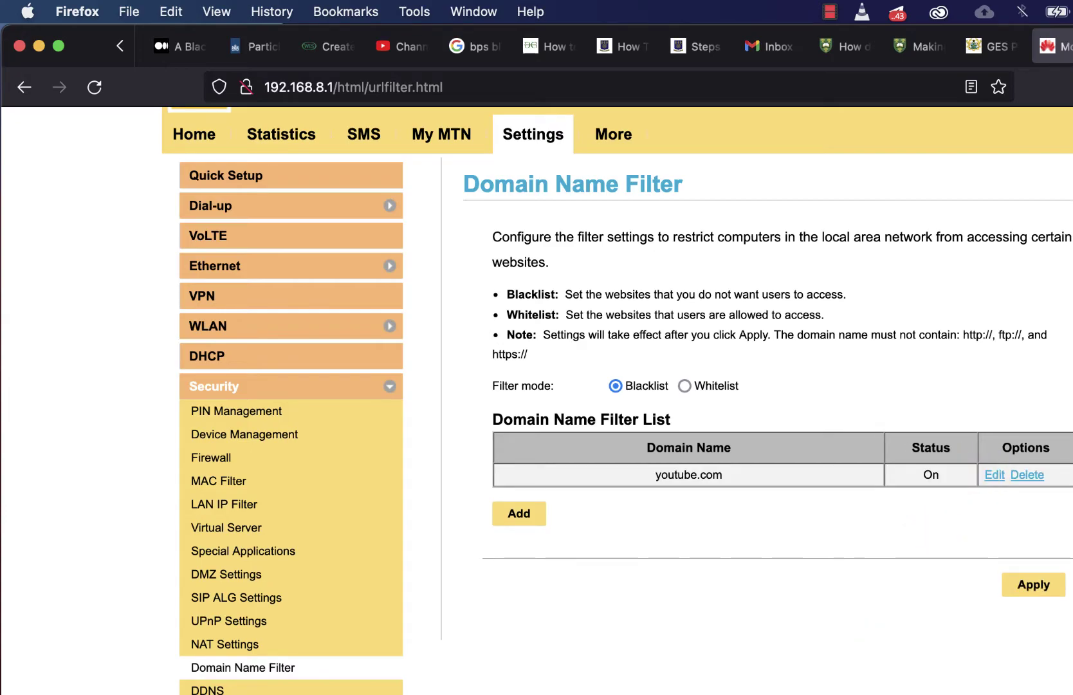
left_click(518, 515)
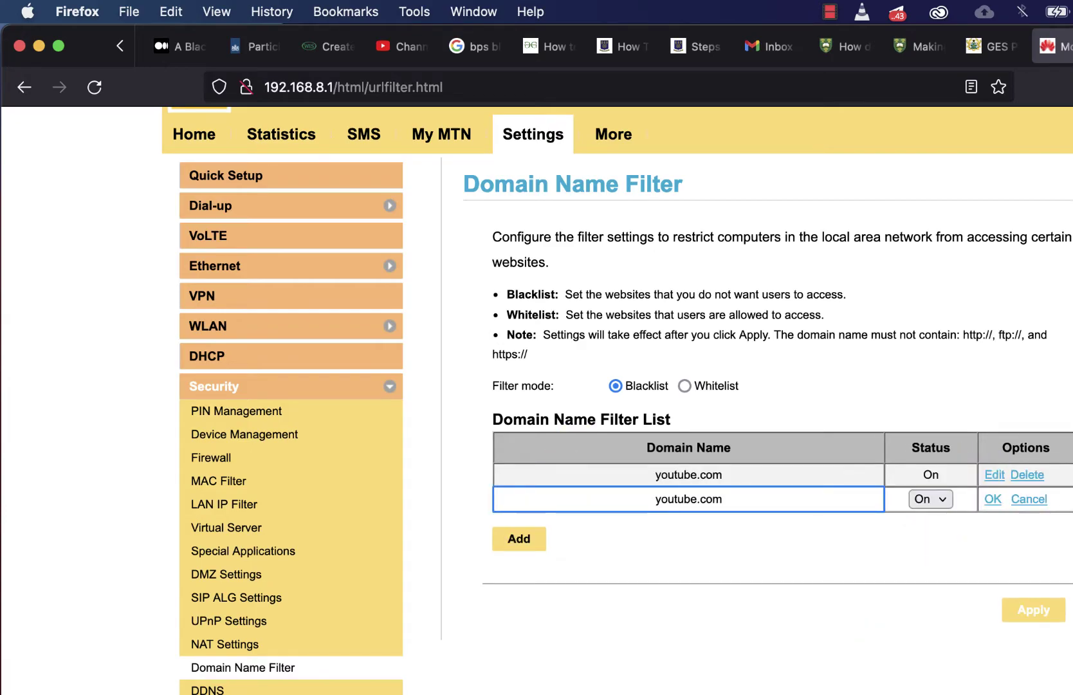
key("super+Tab")
left_click_drag(522, 348, 351, 347)
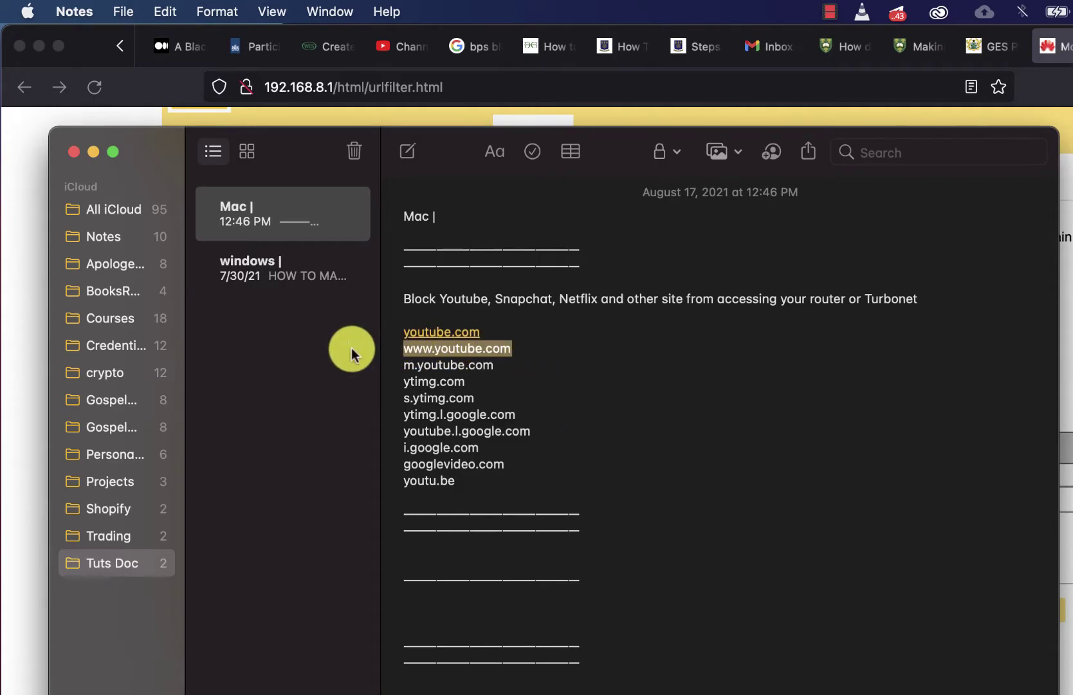
key("super+c")
left_click(6, 395)
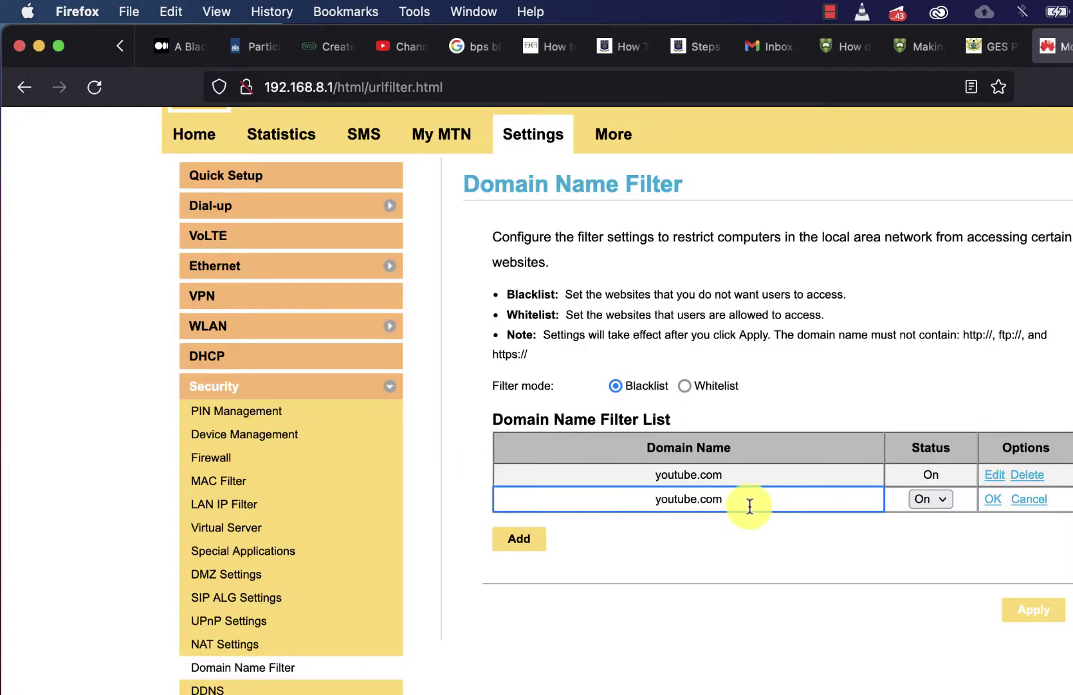
left_click_drag(749, 505, 605, 502)
key("super+v")
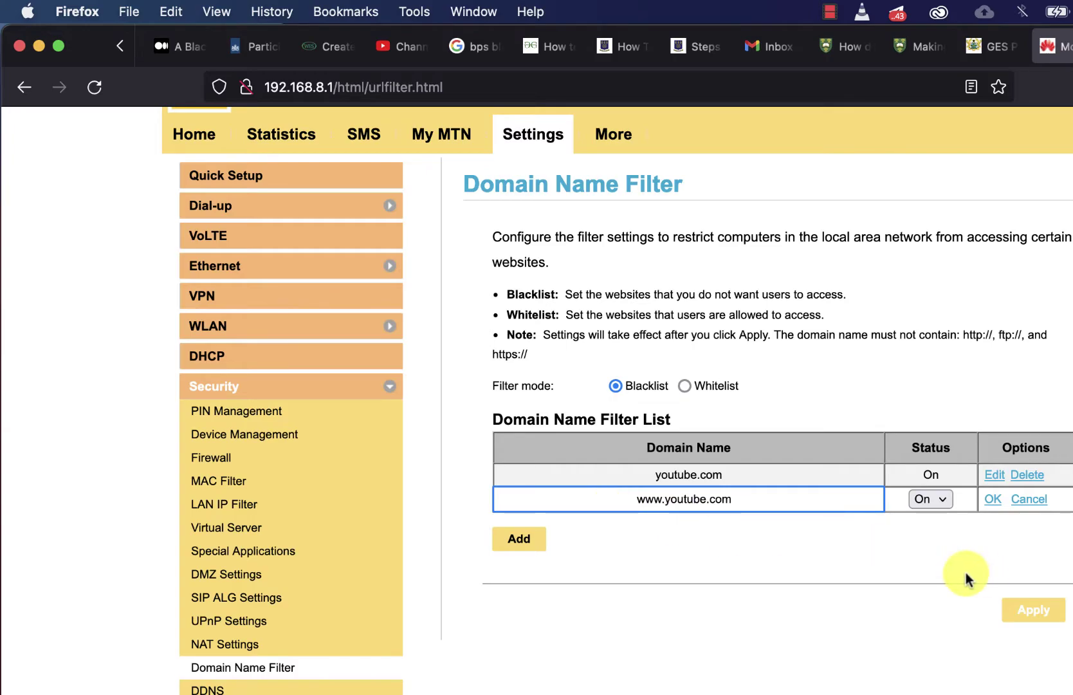
left_click(522, 541)
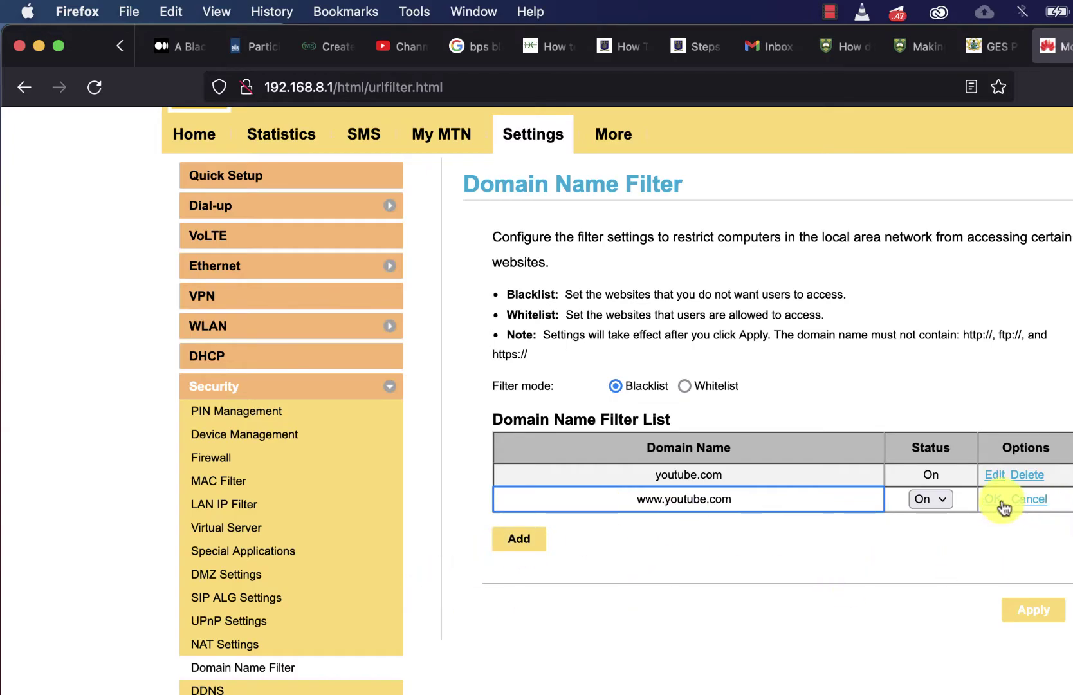
left_click(1001, 502)
left_click(520, 538)
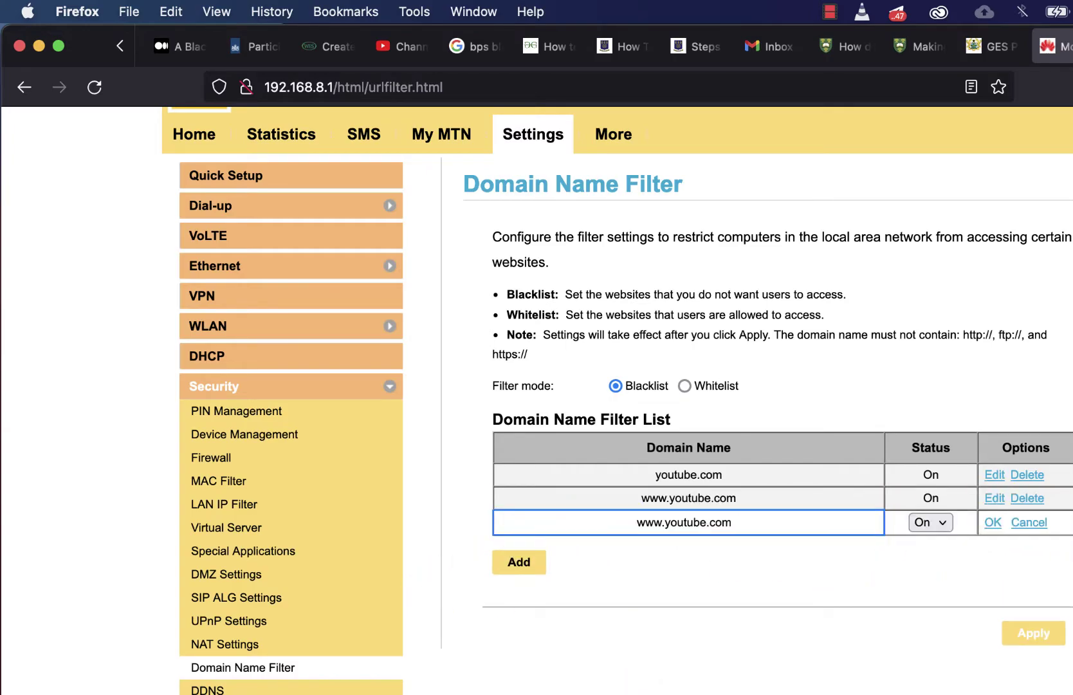
- Replace the new entry's text with m.youtube.com from Notes and save it
key("super+Tab")
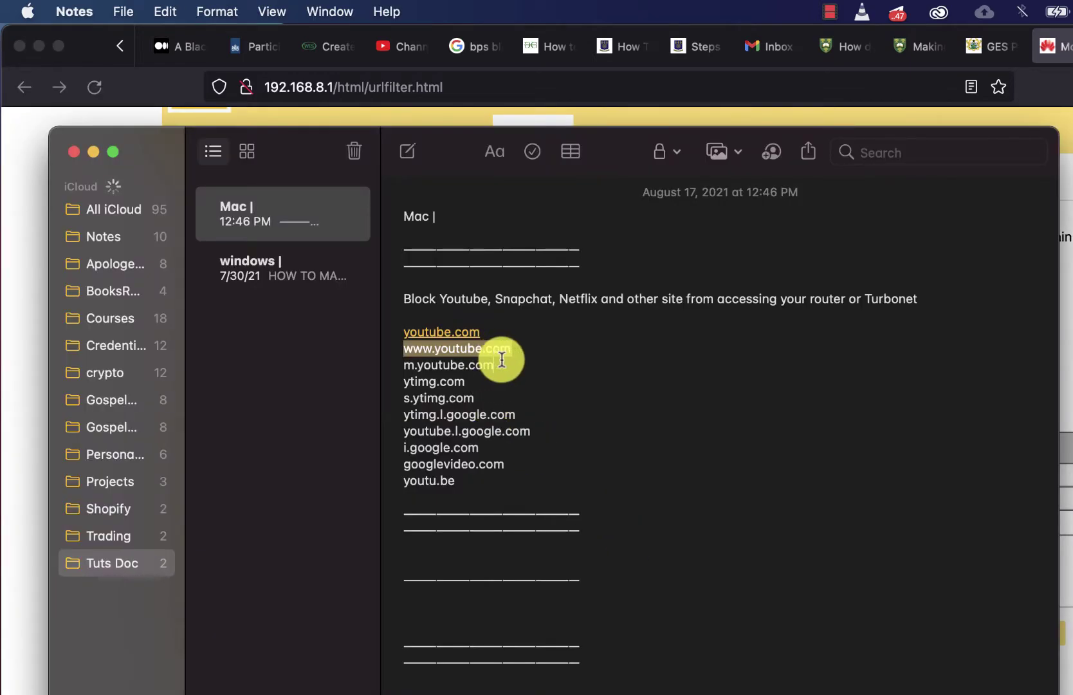
left_click_drag(499, 364, 360, 362)
left_click(8, 416)
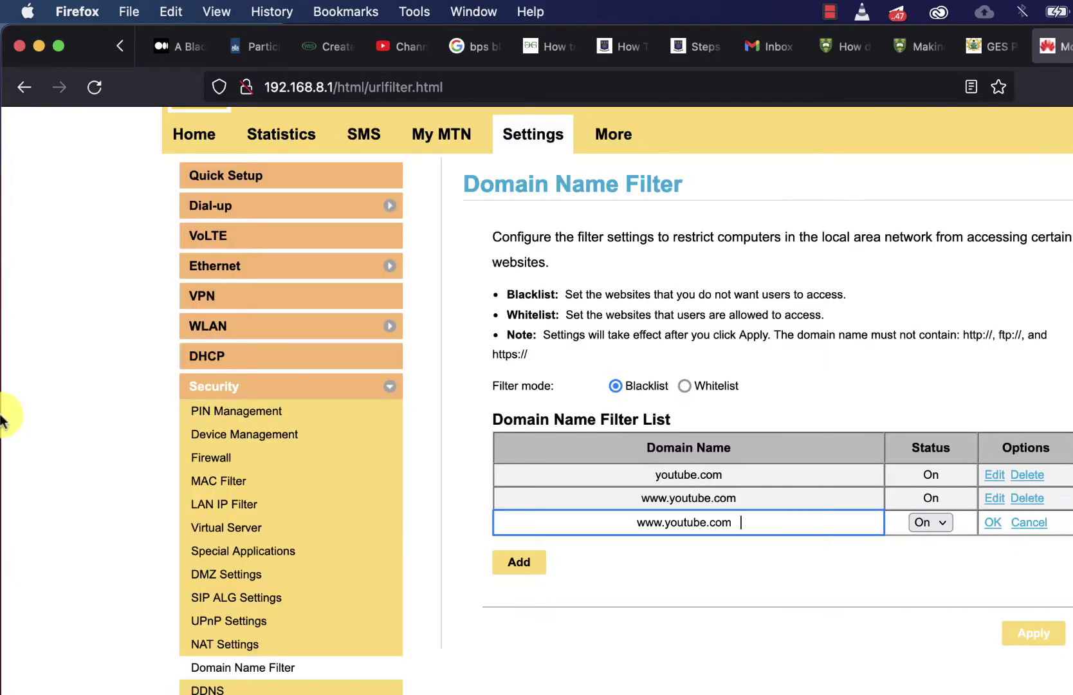
left_click_drag(751, 519, 569, 519)
key("super+v")
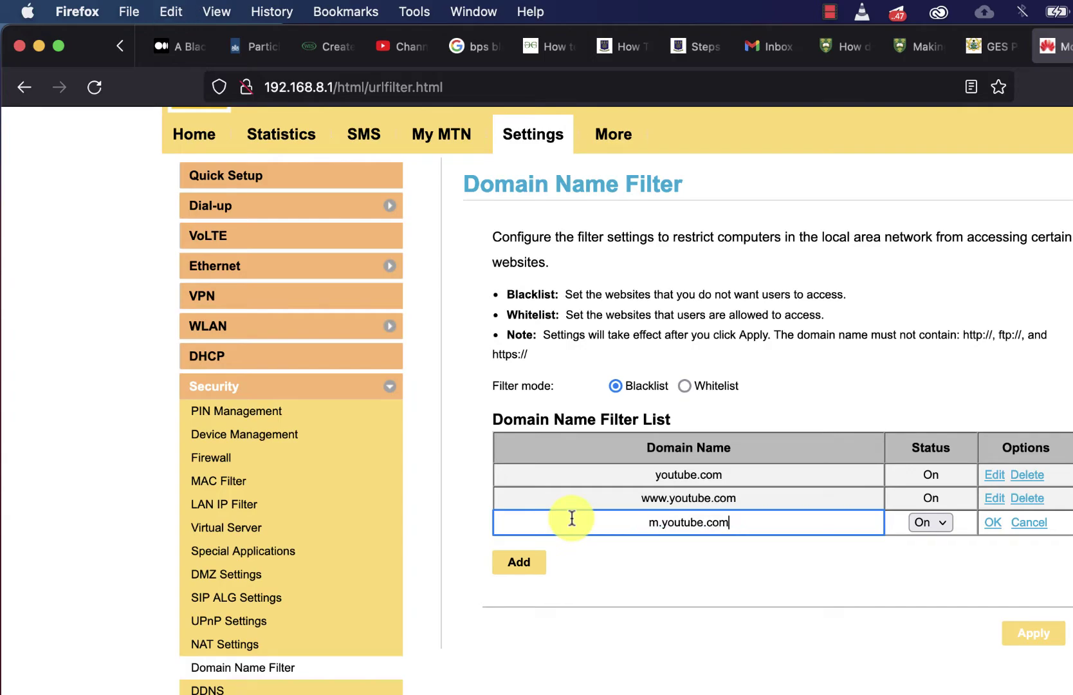
left_click(991, 523)
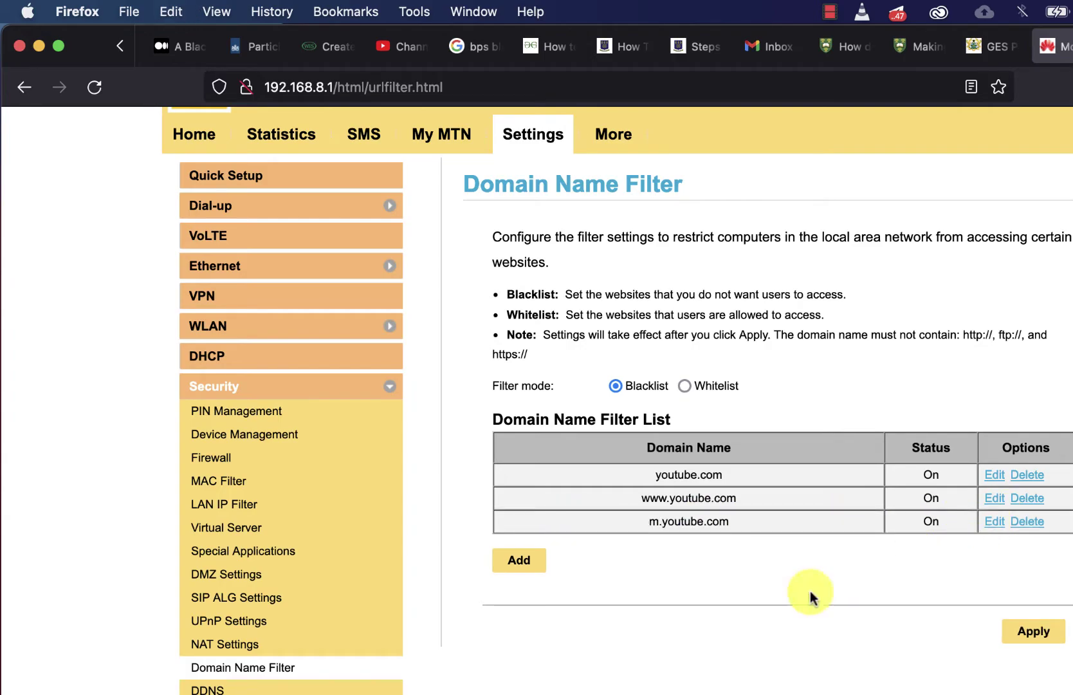
- Add ytimg.com from Notes as a new blacklist entry
key("super+Tab")
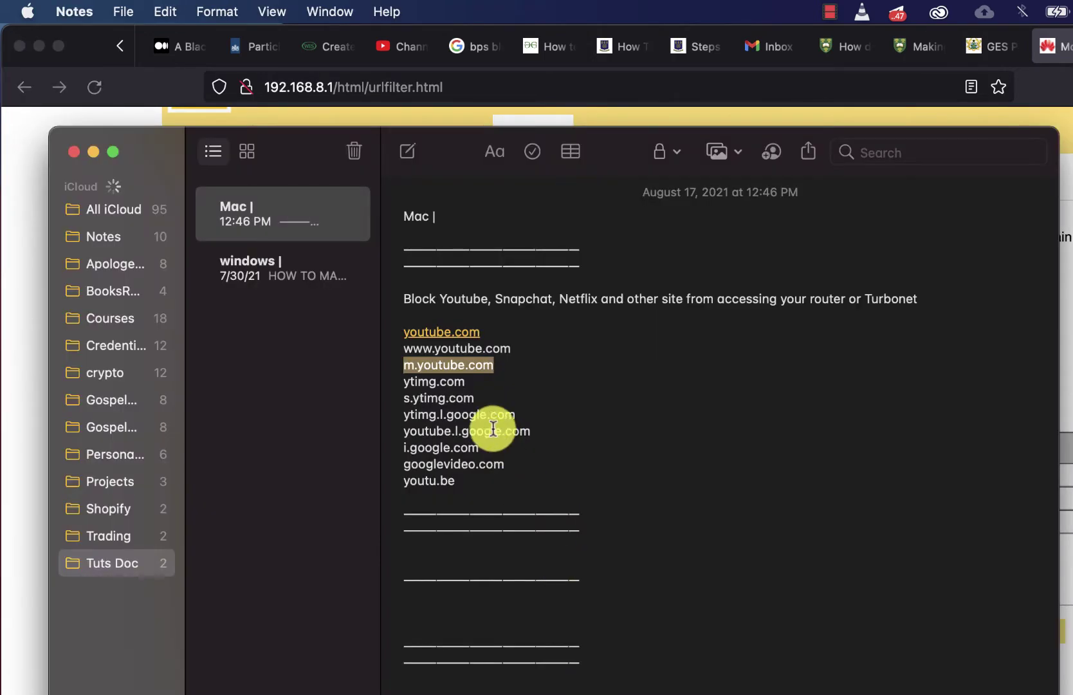
left_click(442, 382)
double_click(442, 382)
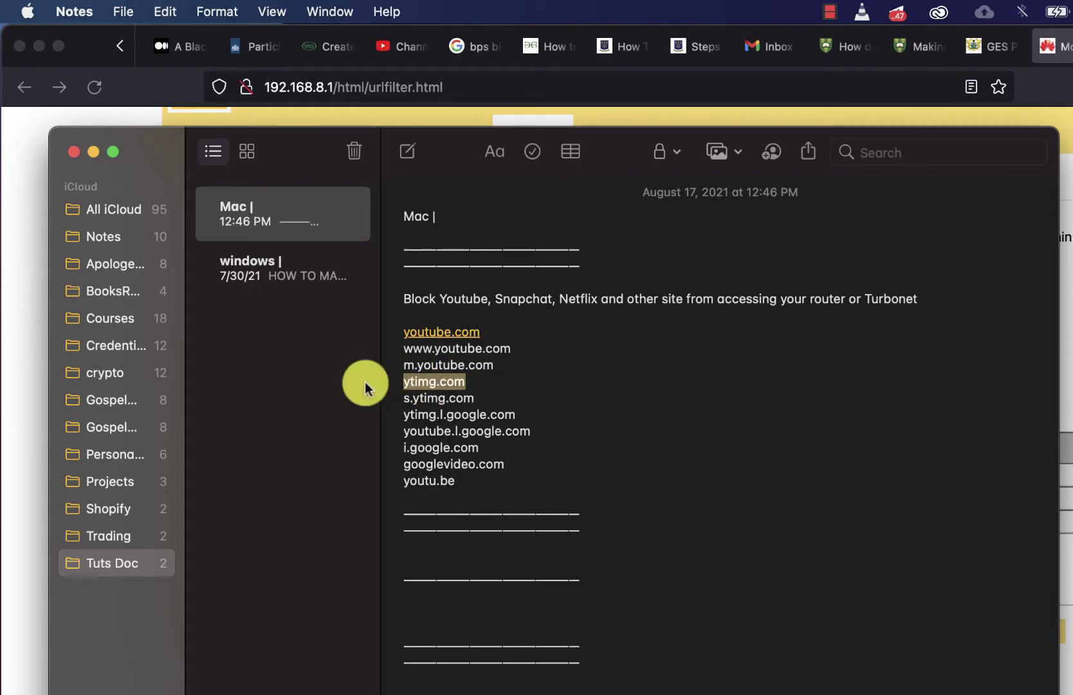
left_click(40, 438)
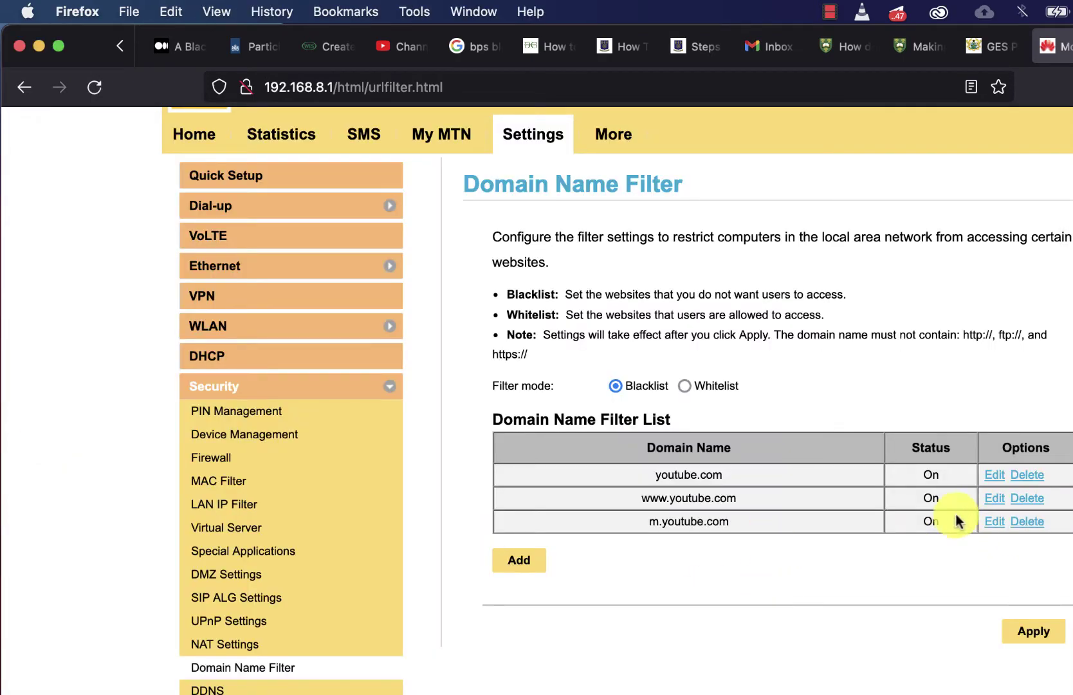
left_click(518, 560)
key("super+v")
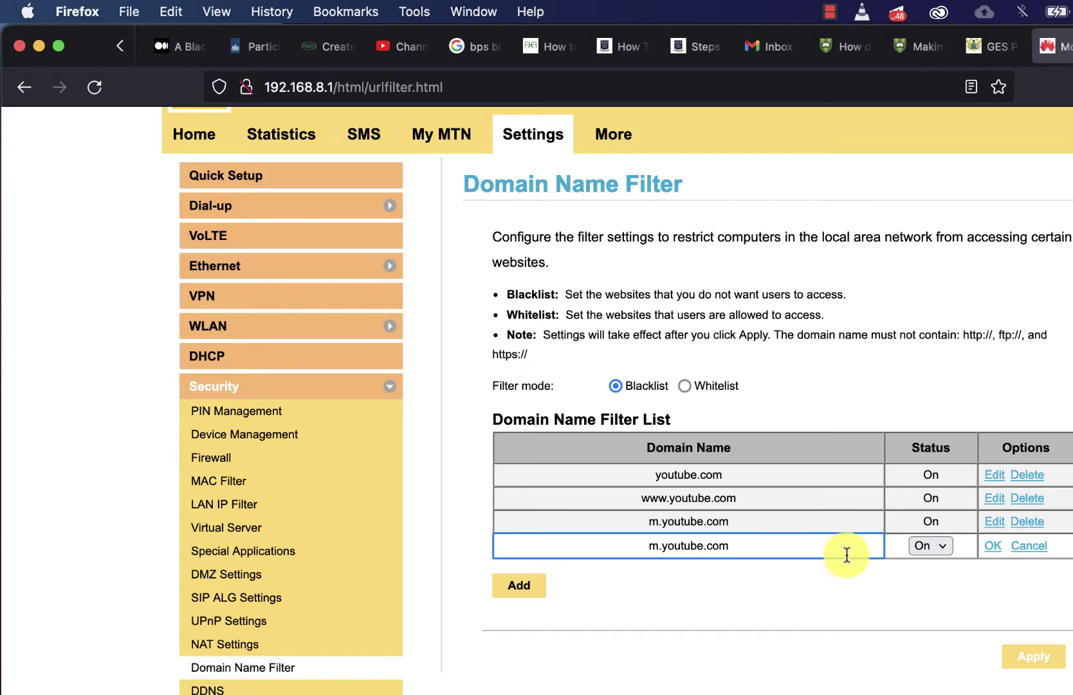
left_click_drag(749, 543, 549, 544)
key("super+v")
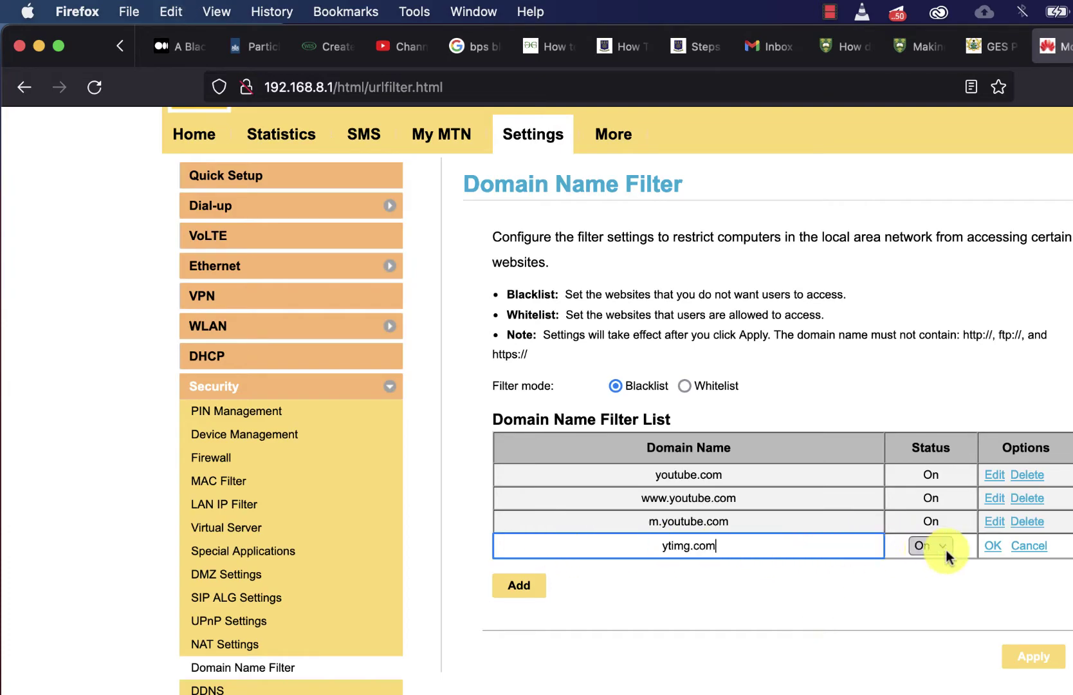
left_click(992, 546)
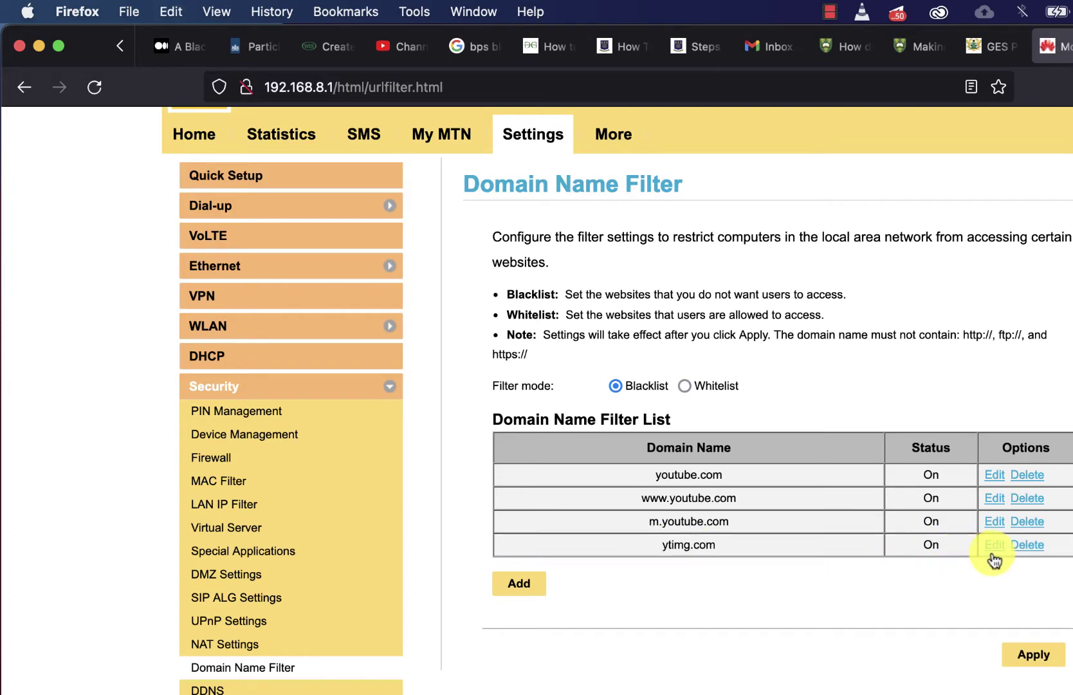
- Add s.ytimg.com from Notes as another blacklist entry
left_click(518, 582)
key("super+v")
key("super+Tab")
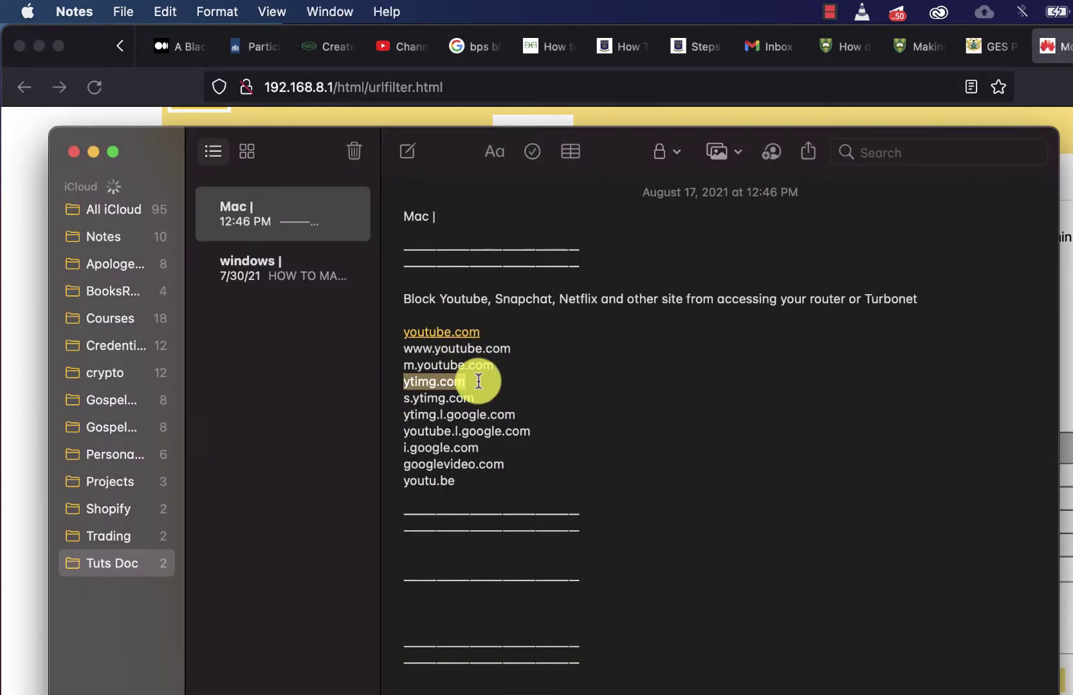
left_click_drag(479, 397, 384, 395)
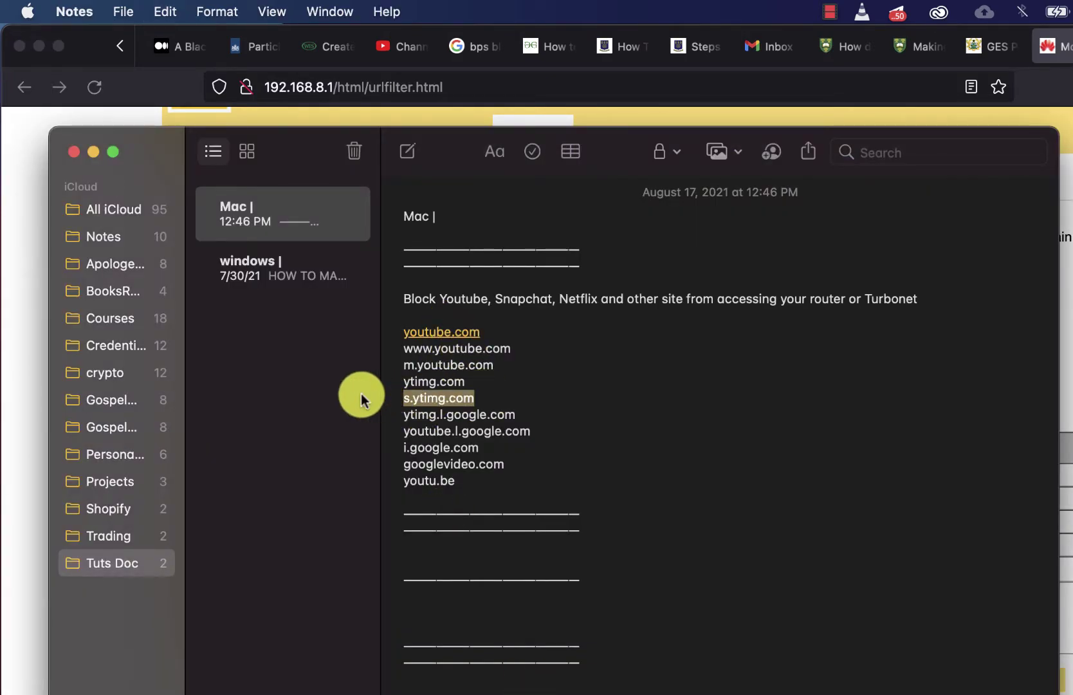
left_click(5, 407)
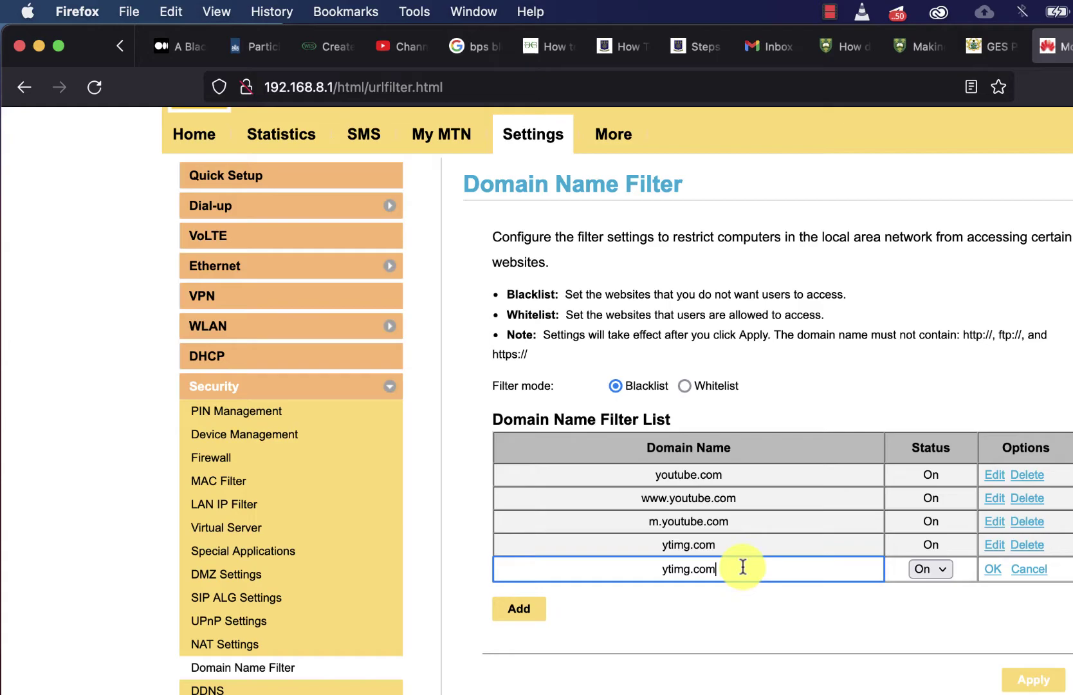
left_click_drag(742, 567, 540, 566)
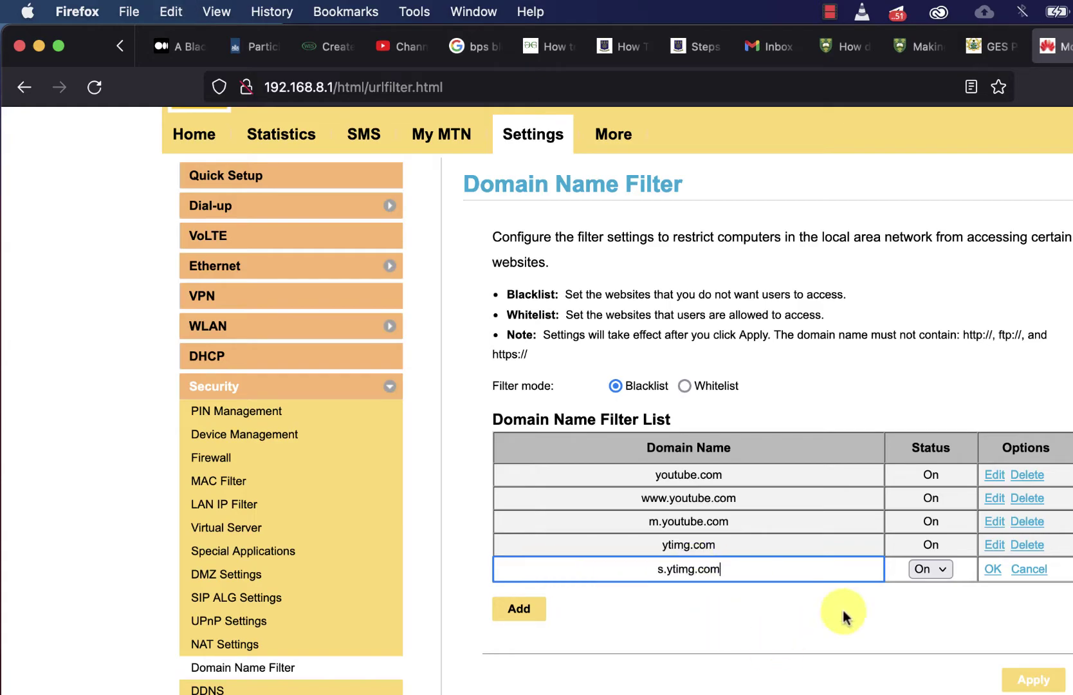
left_click(988, 572)
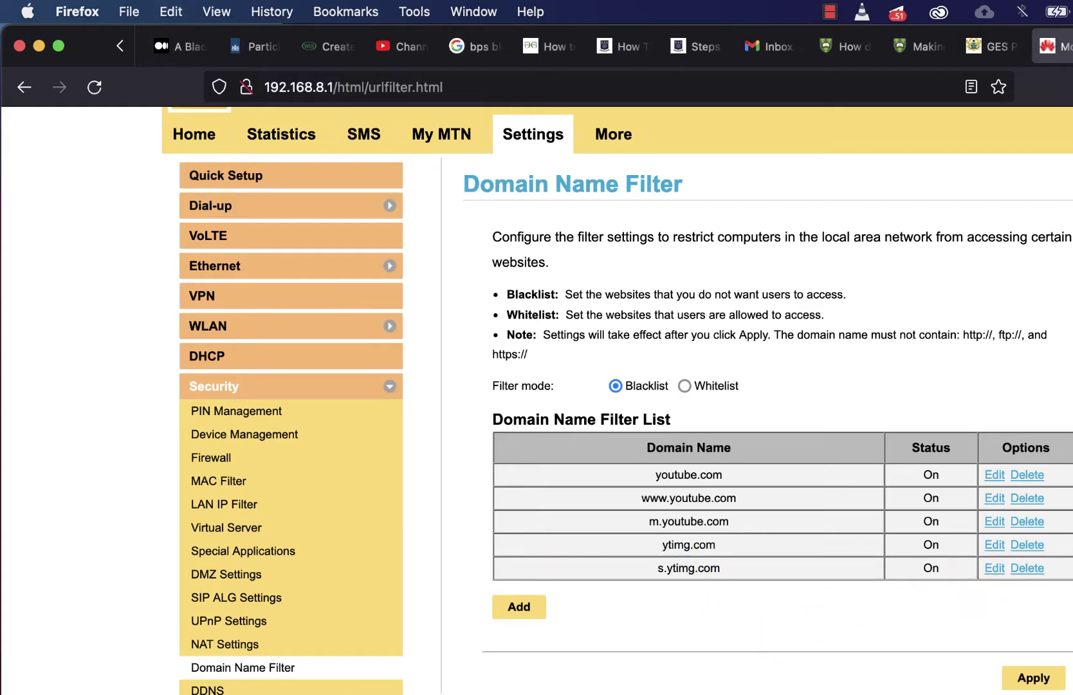
- Add ytimg.l.google.com from Notes as a new blacklist entry
key("super+Tab")
left_click_drag(519, 415, 377, 416)
key("super+c")
left_click(20, 423)
left_click(533, 621)
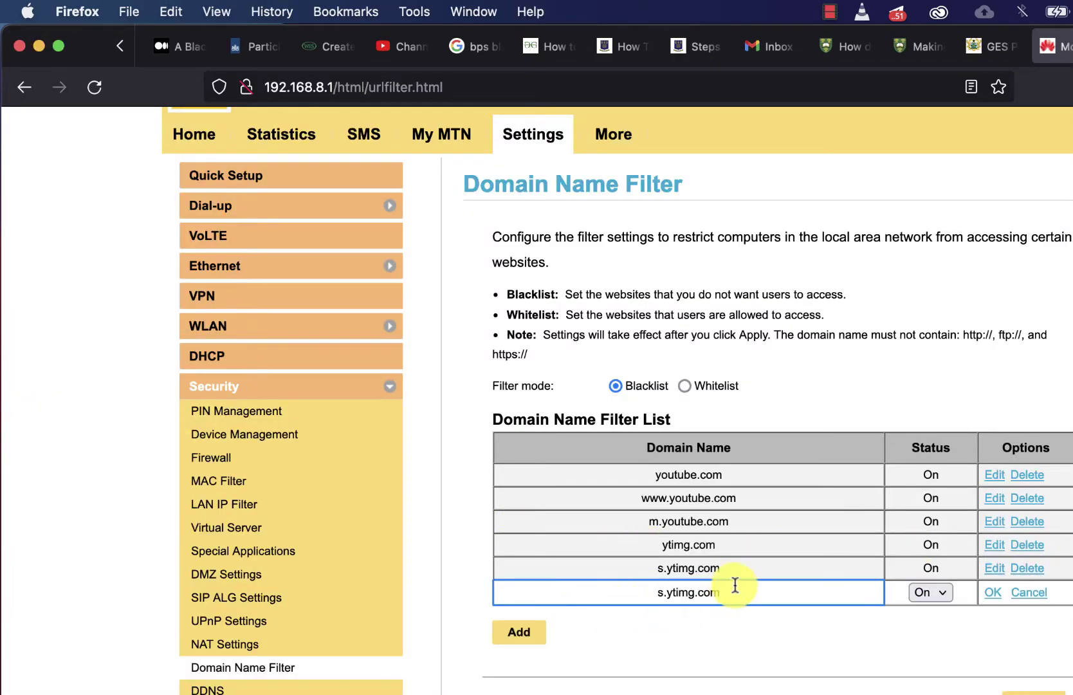
left_click_drag(733, 586, 548, 593)
key("super+v")
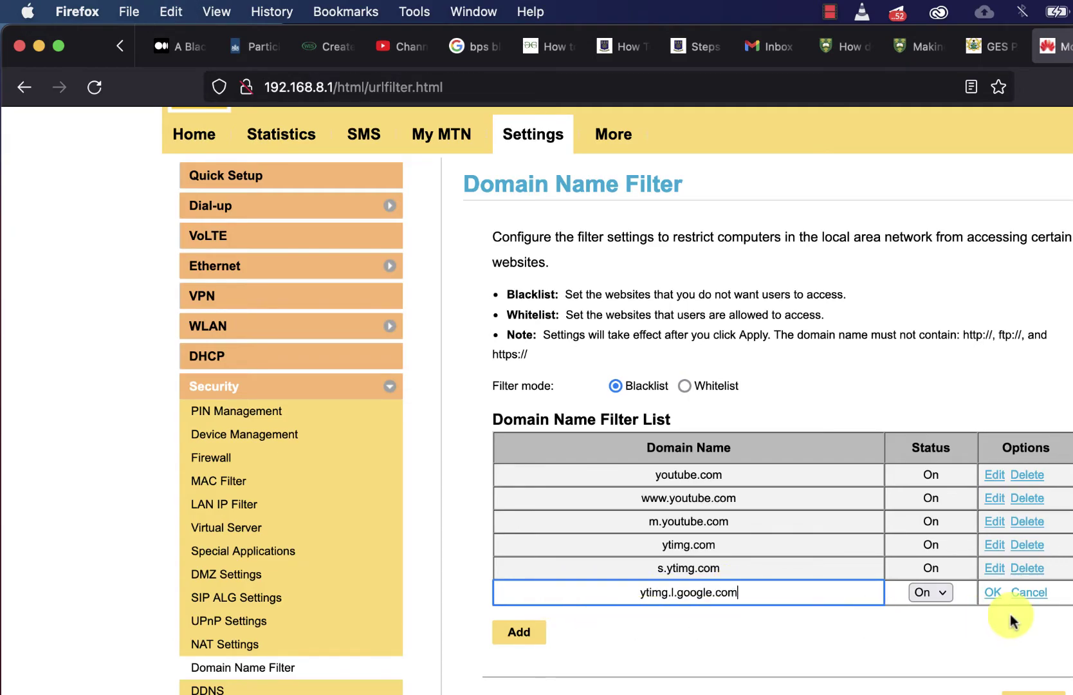
left_click(992, 594)
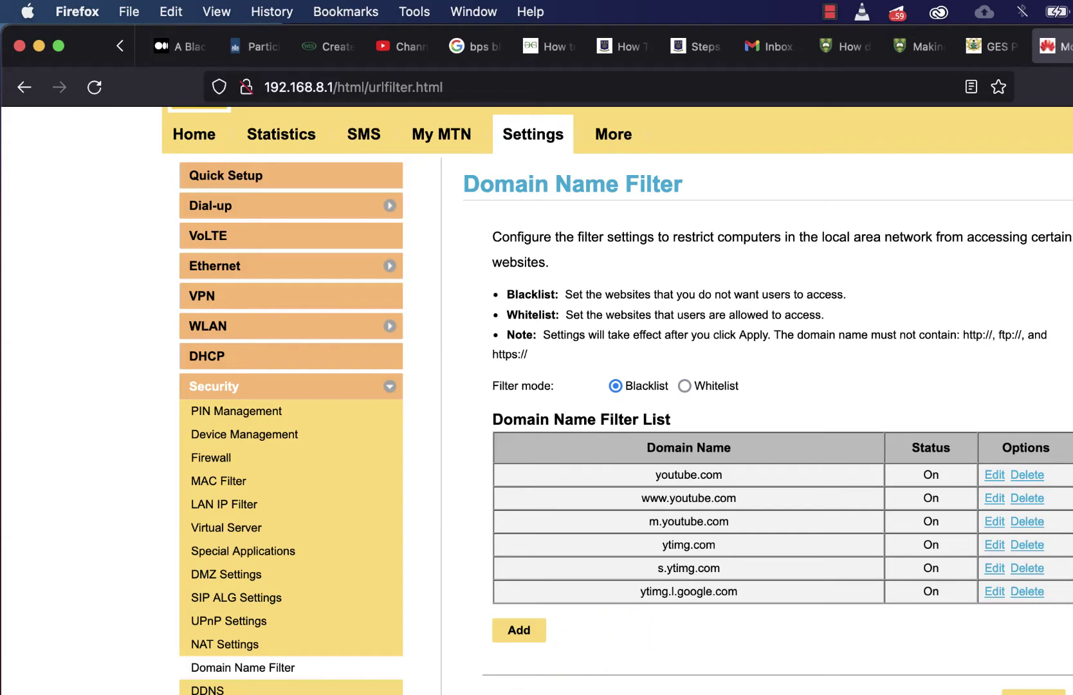
- Add youtube.l.google.com from Notes as a new blacklist entry
key("super+Tab")
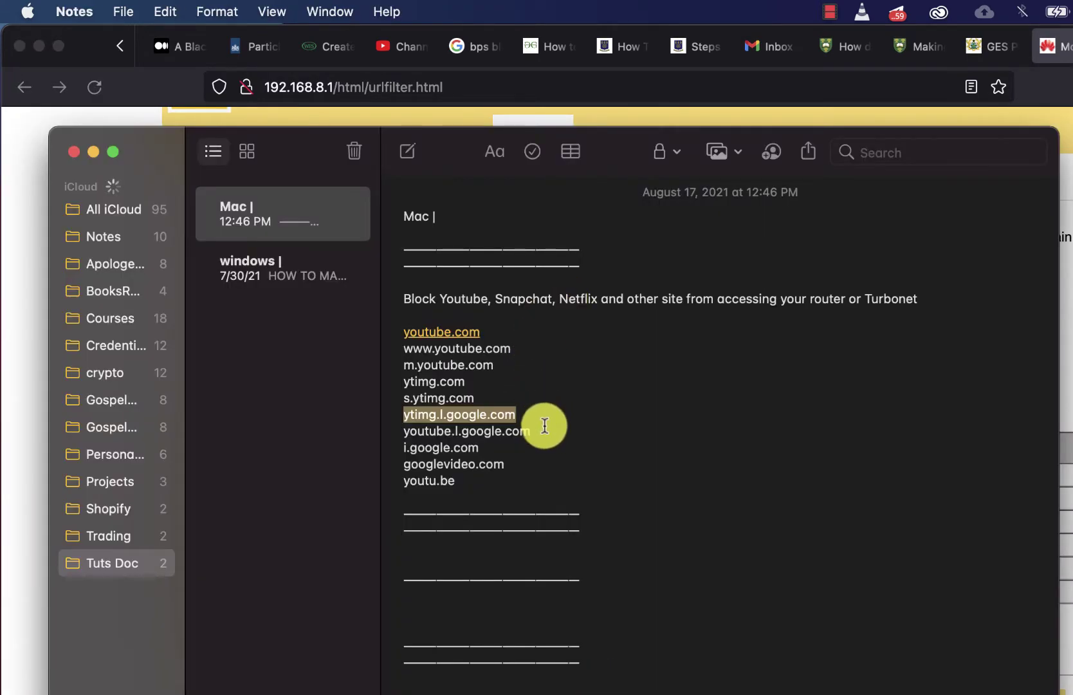
left_click_drag(544, 430, 386, 428)
key("super+c")
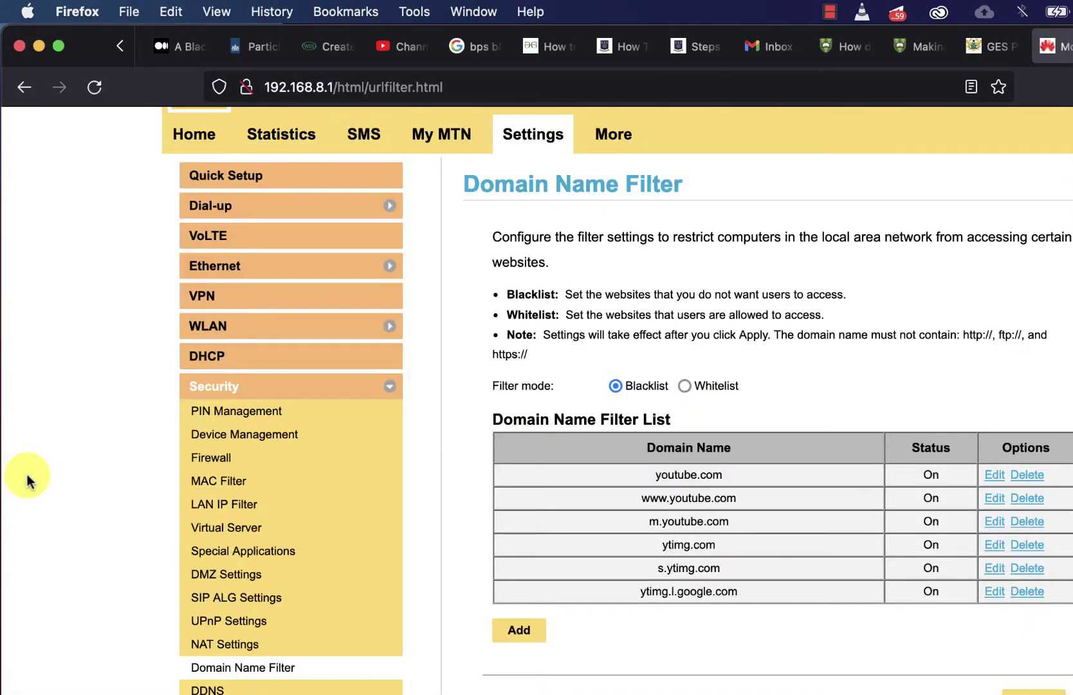
left_click(19, 476)
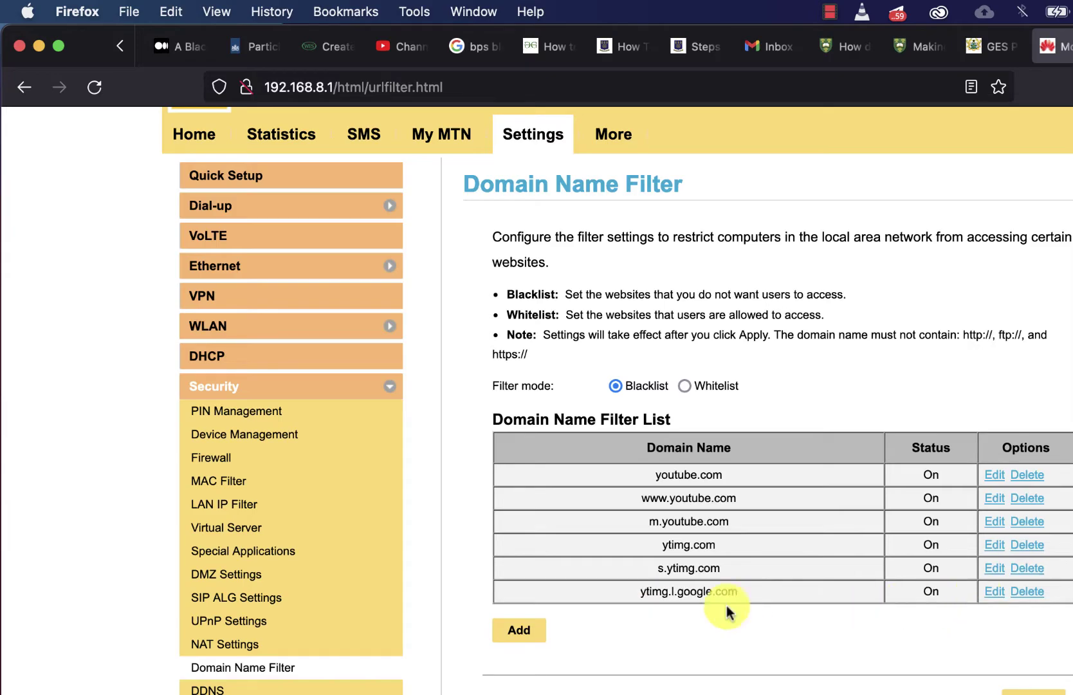
left_click(520, 629)
type("ytimg.l.google.com")
left_click_drag(739, 616, 604, 618)
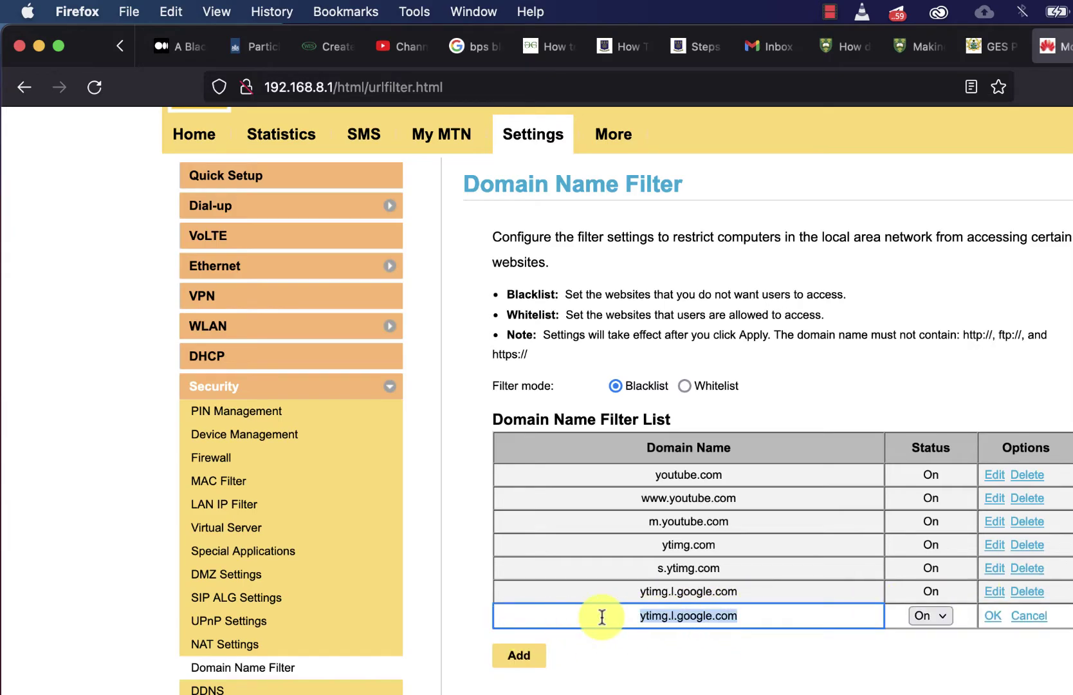
key("super+v")
left_click(992, 616)
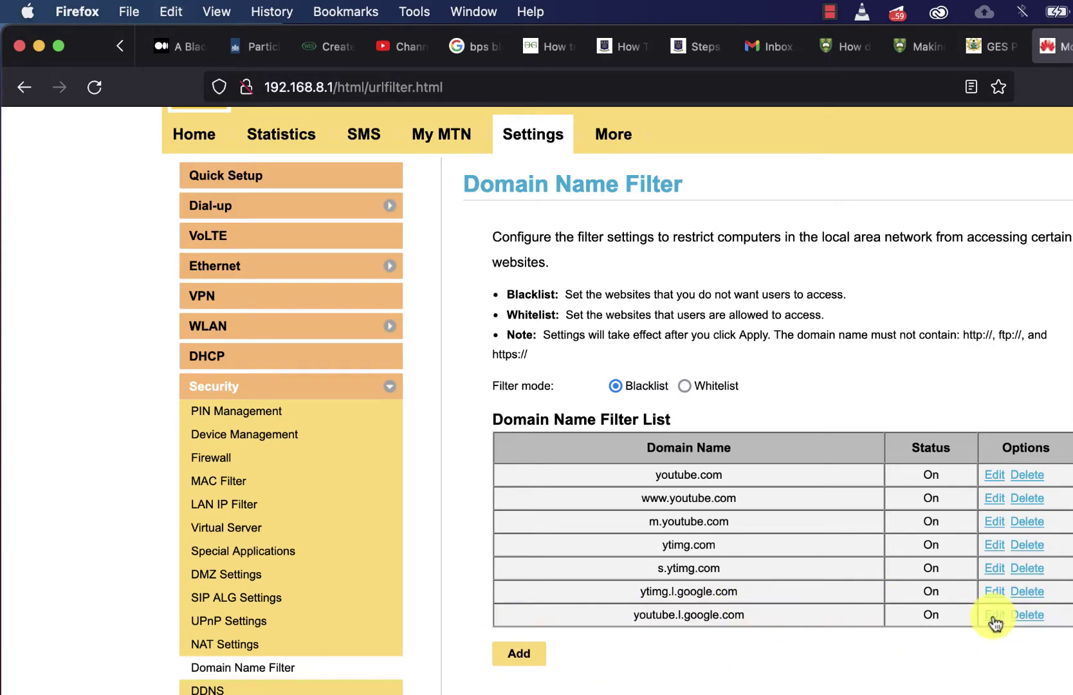
- Add i.google.com from Notes as a new blacklist entry
key("super+Tab")
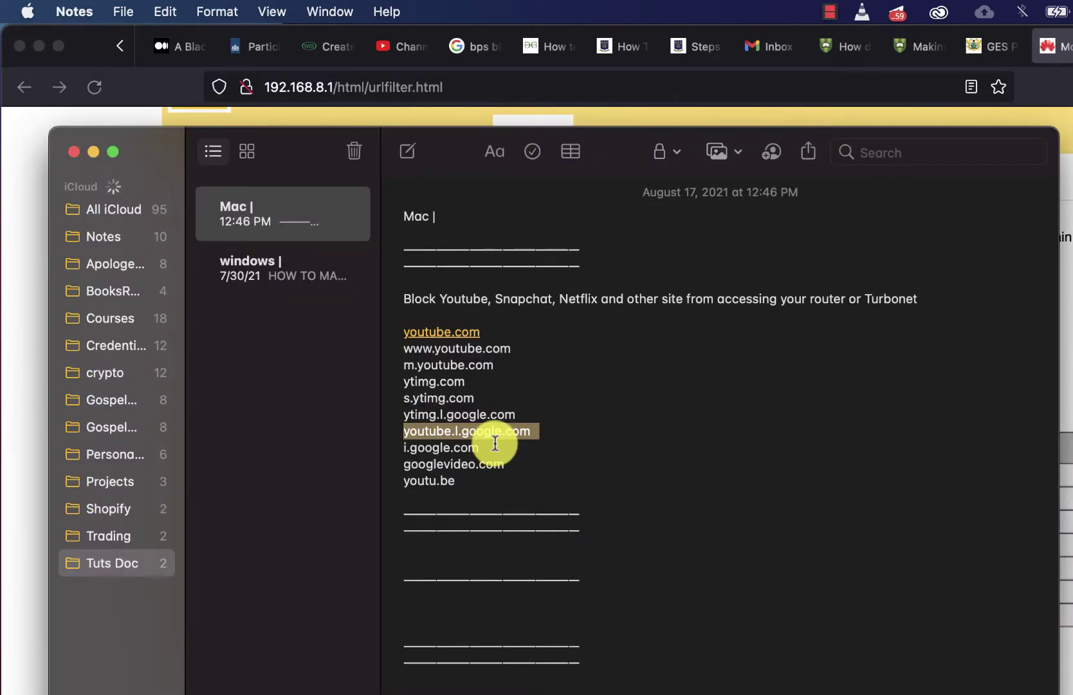
left_click_drag(481, 447, 402, 447)
key("super+c")
left_click(29, 495)
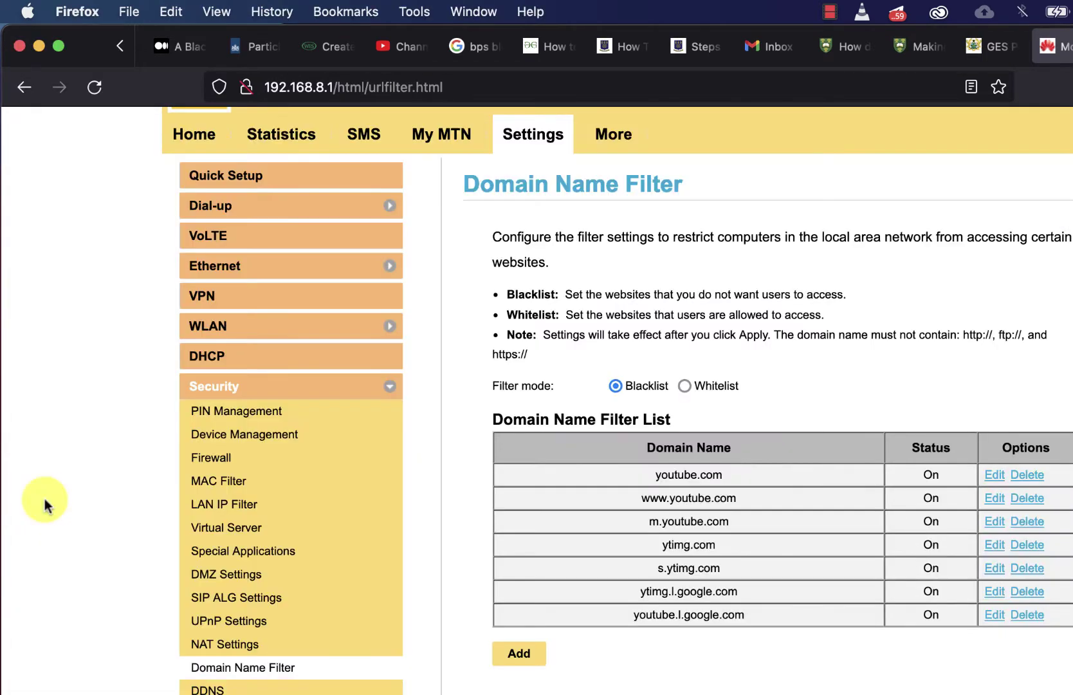
left_click(526, 652)
left_click_drag(785, 629, 498, 637)
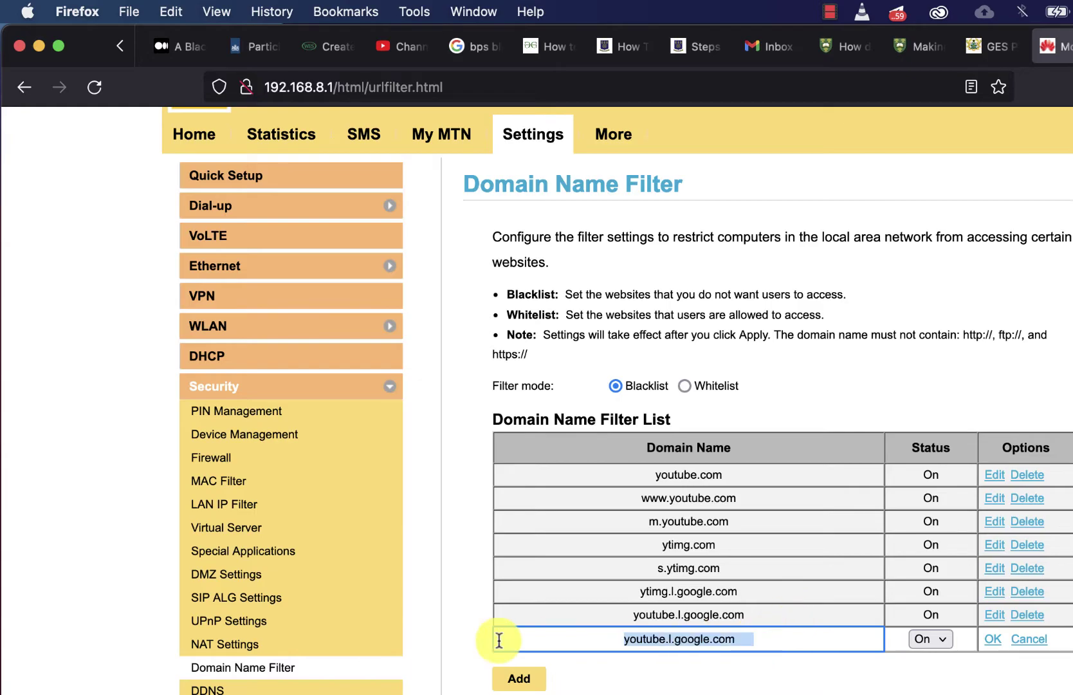
key("super+v")
left_click(991, 640)
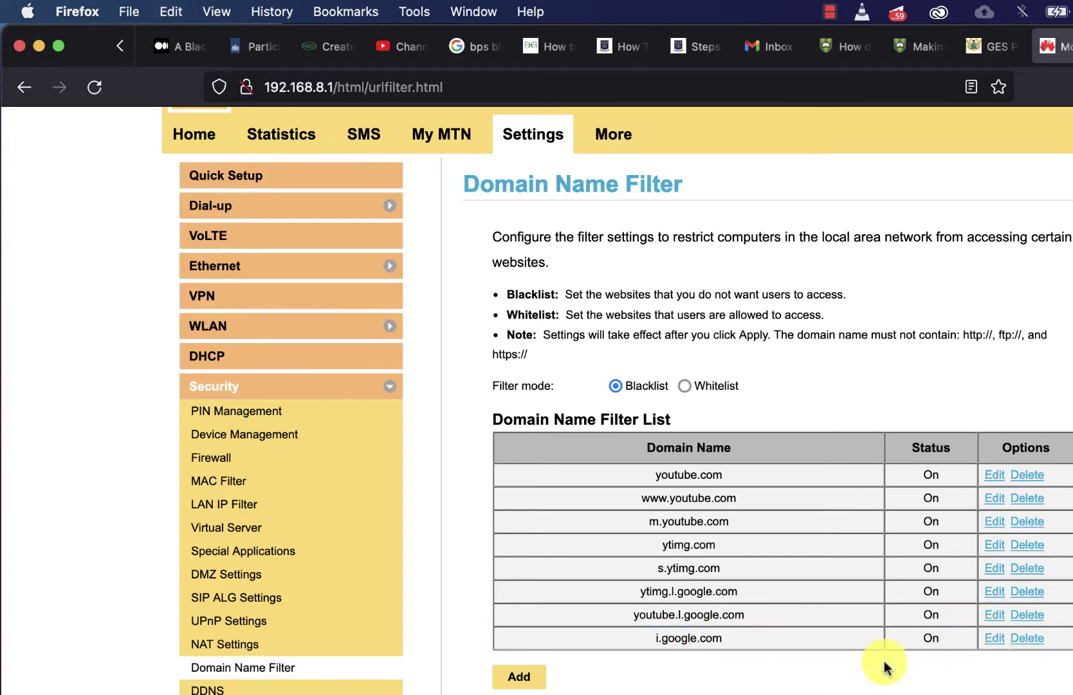
- Copy googlevideo.com from Notes and save it as a new entry
key("super+Tab")
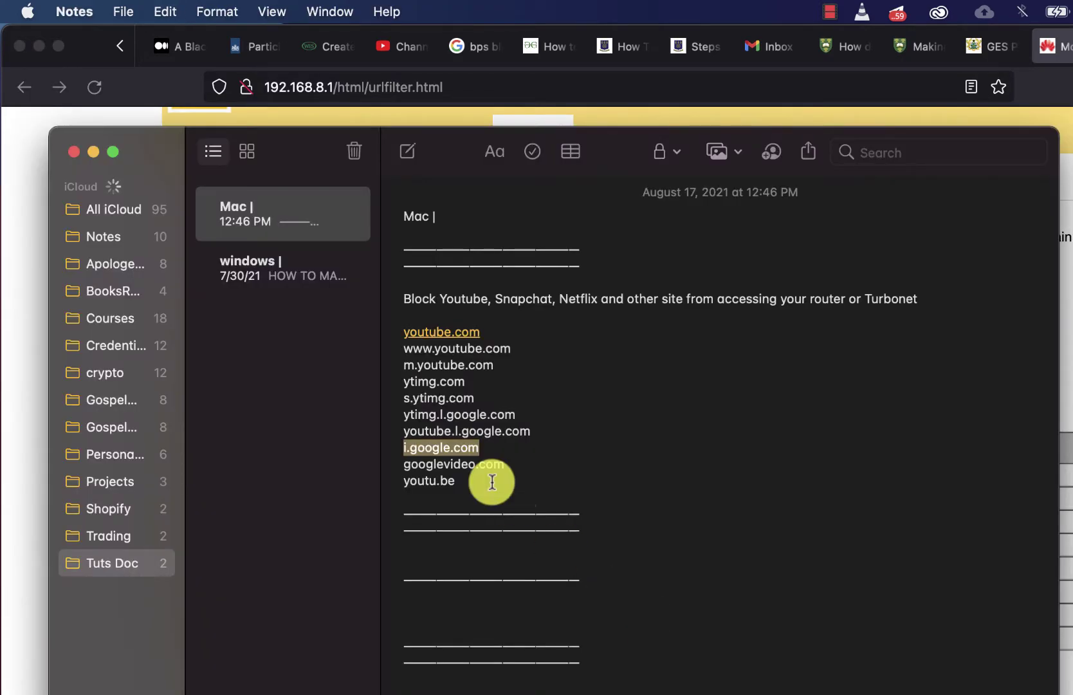
left_click_drag(509, 465, 360, 463)
key("super+c")
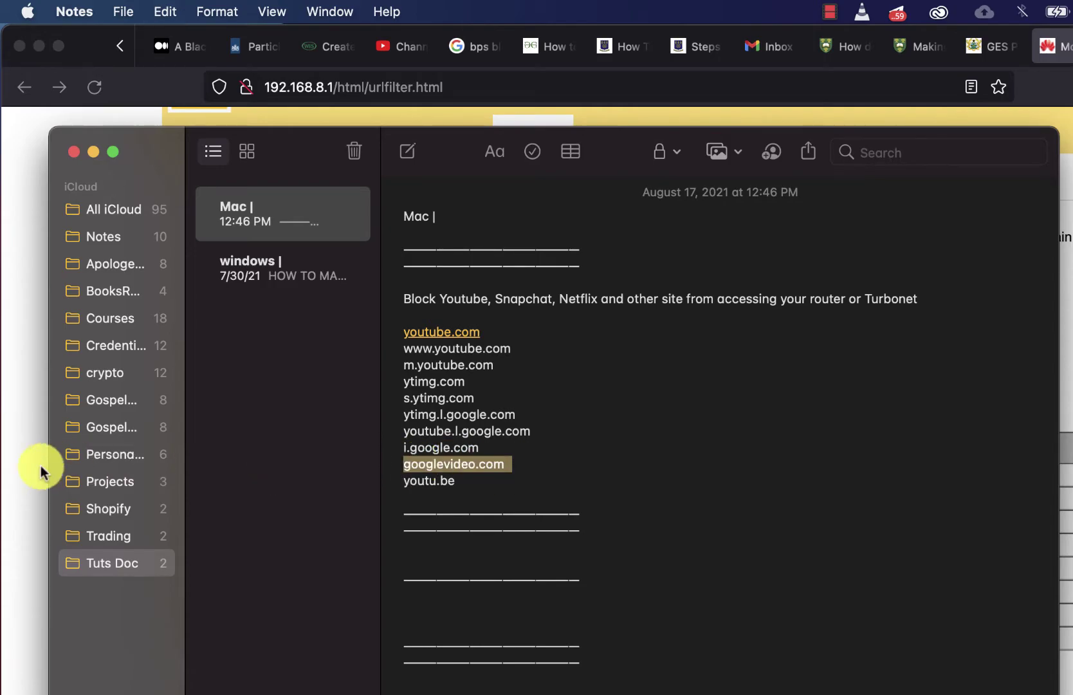
key("super+Tab")
left_click(518, 677)
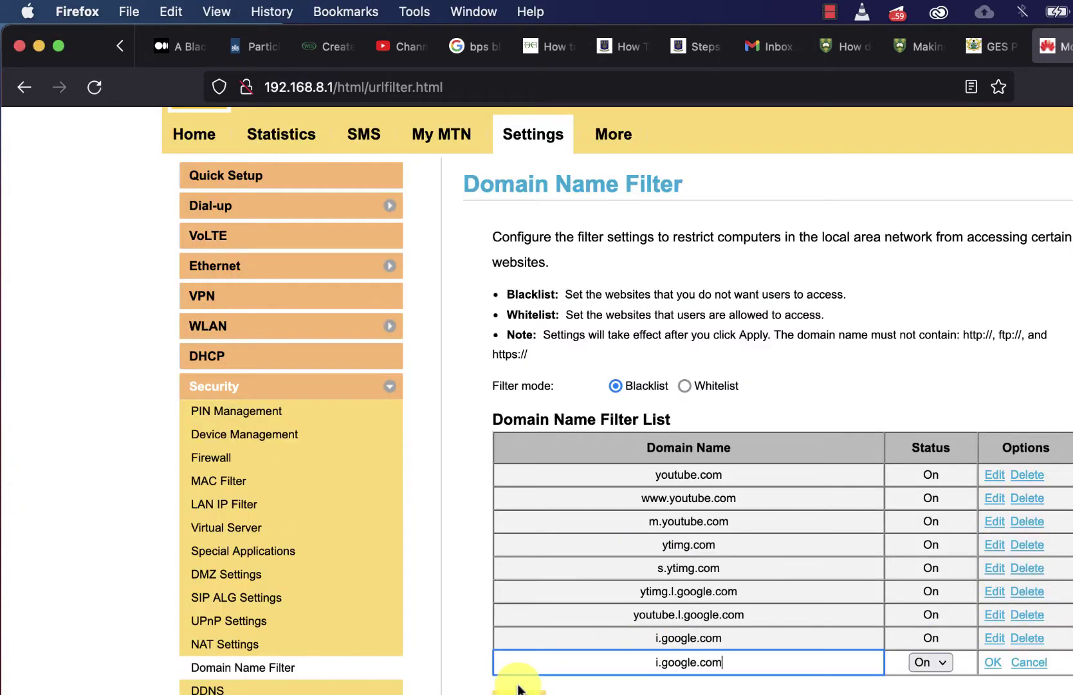
key("super+v")
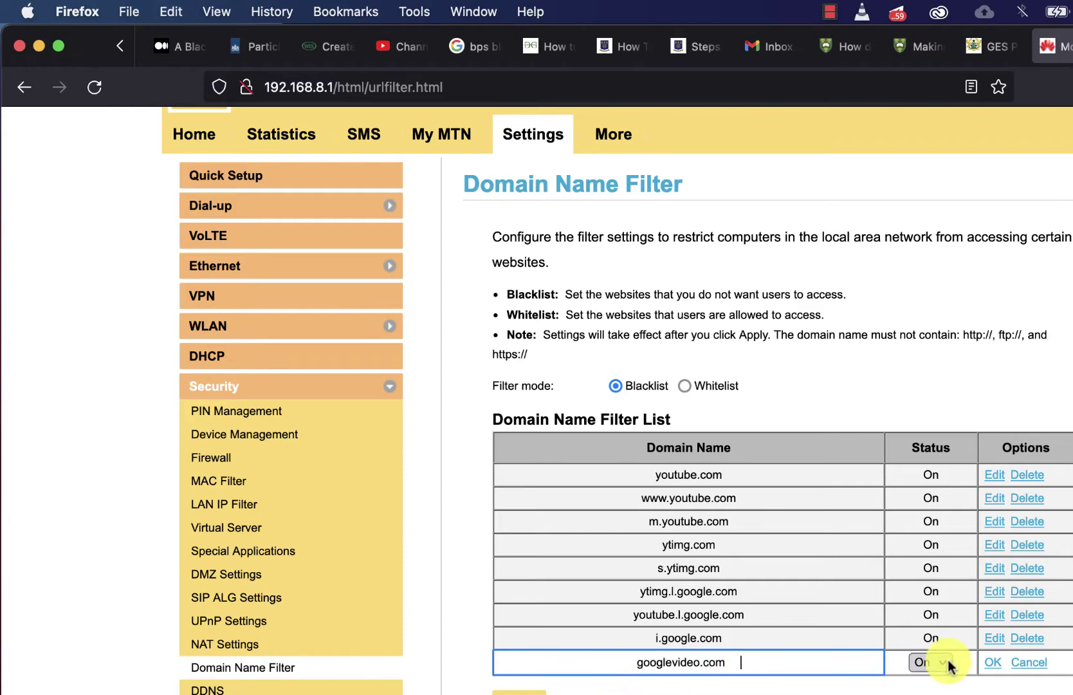
left_click(992, 662)
scroll(888, 649, "up", 1)
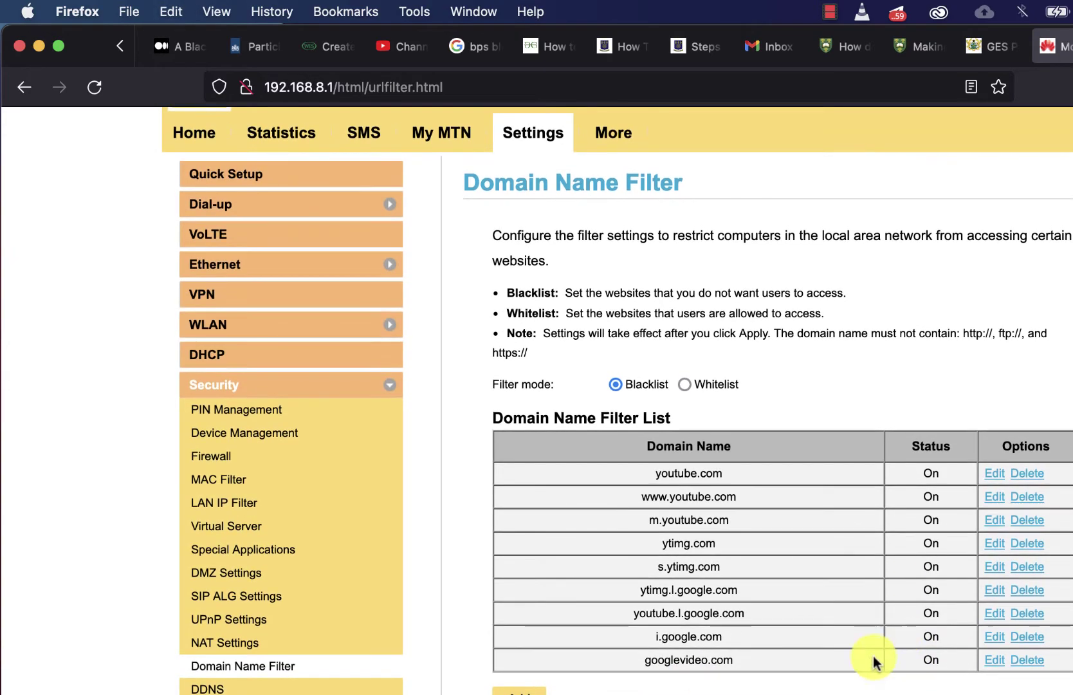
- Add youtu.be from Notes as the tenth blacklist entry
key("super+Tab")
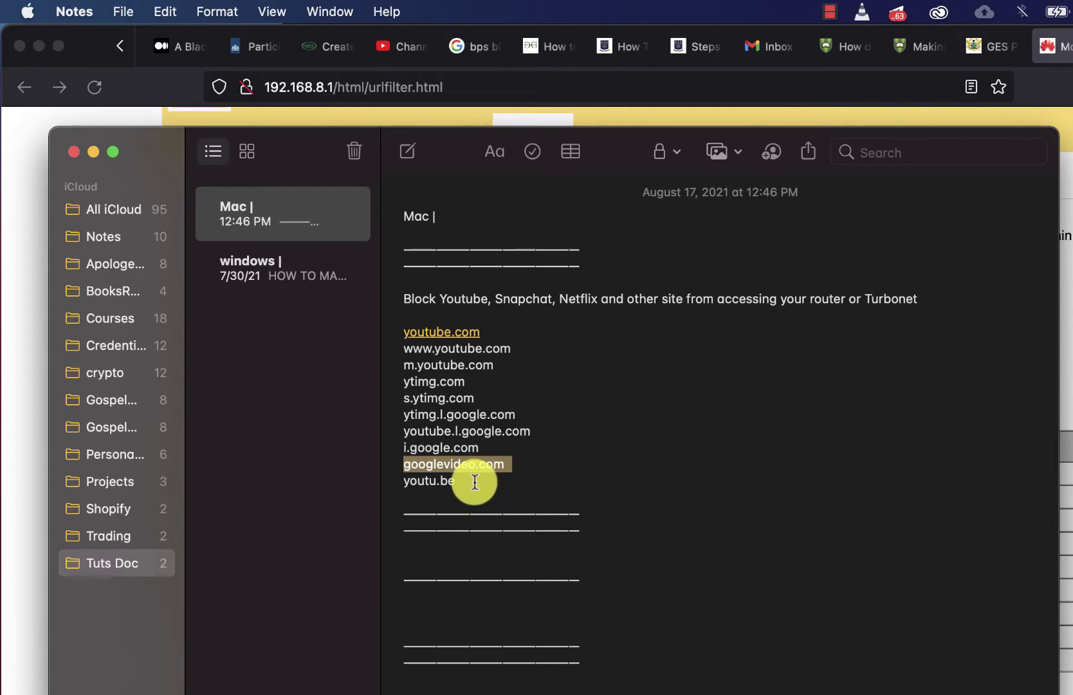
left_click_drag(474, 481, 318, 487)
key("super+c")
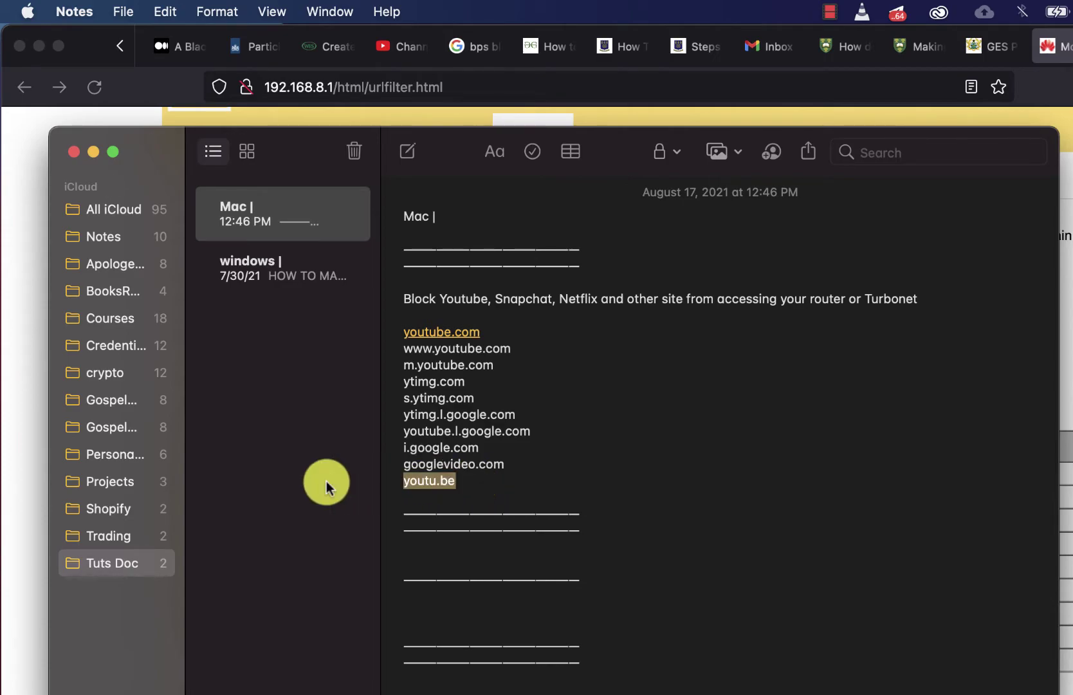
left_click(2, 531)
left_click(520, 690)
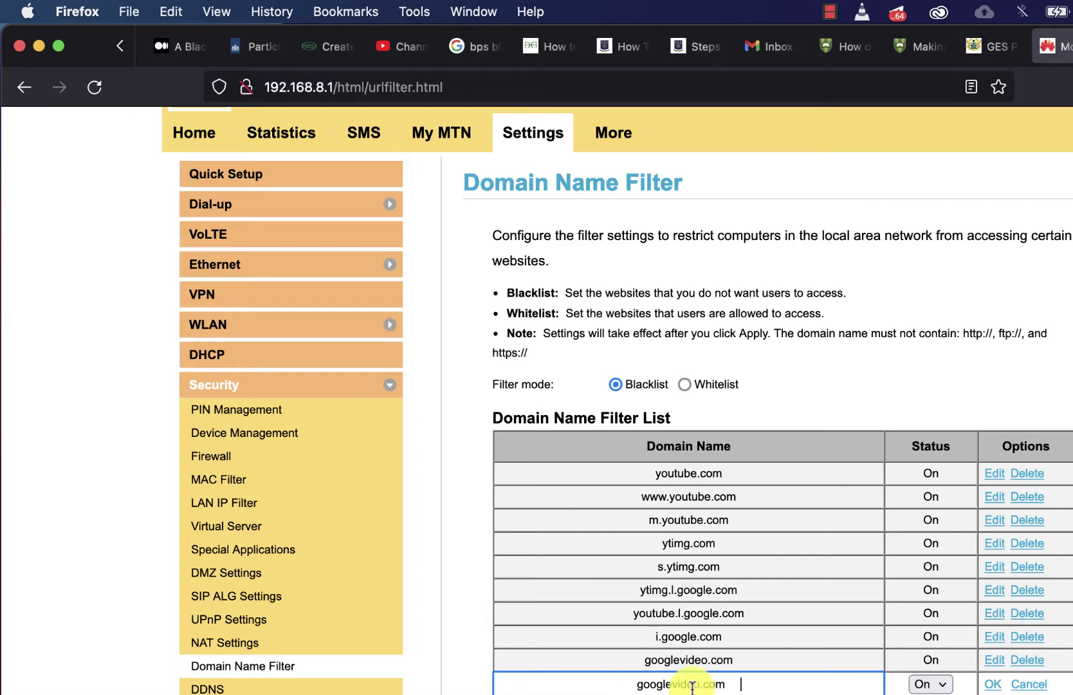
left_click_drag(761, 682, 496, 682)
key("super+v")
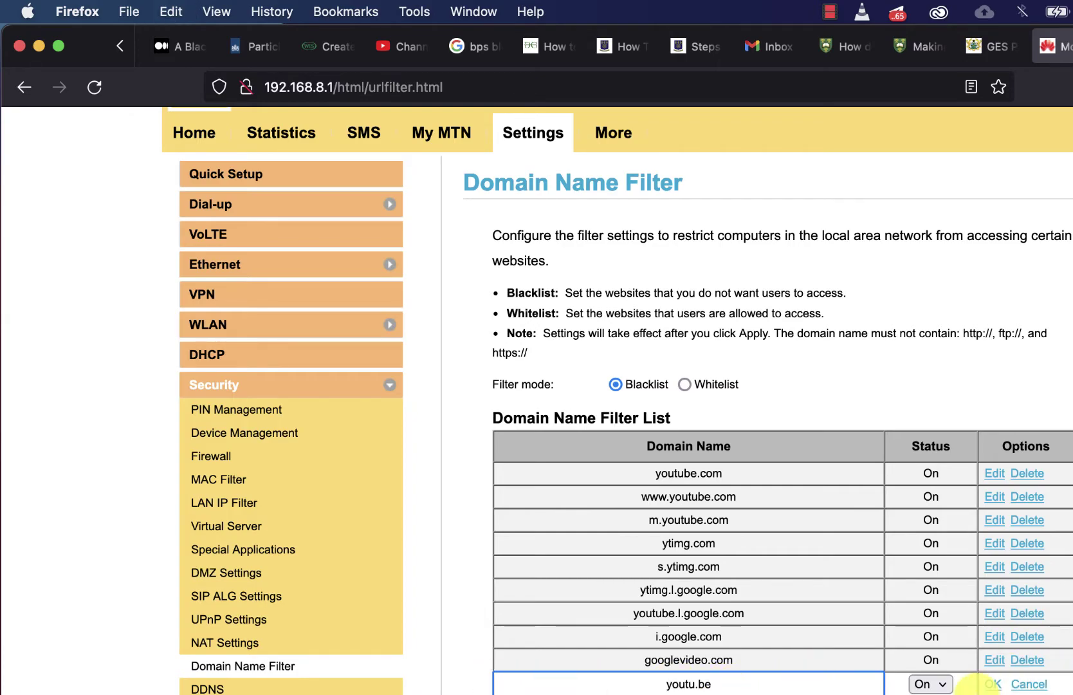
left_click(992, 686)
scroll(898, 643, "down", 1)
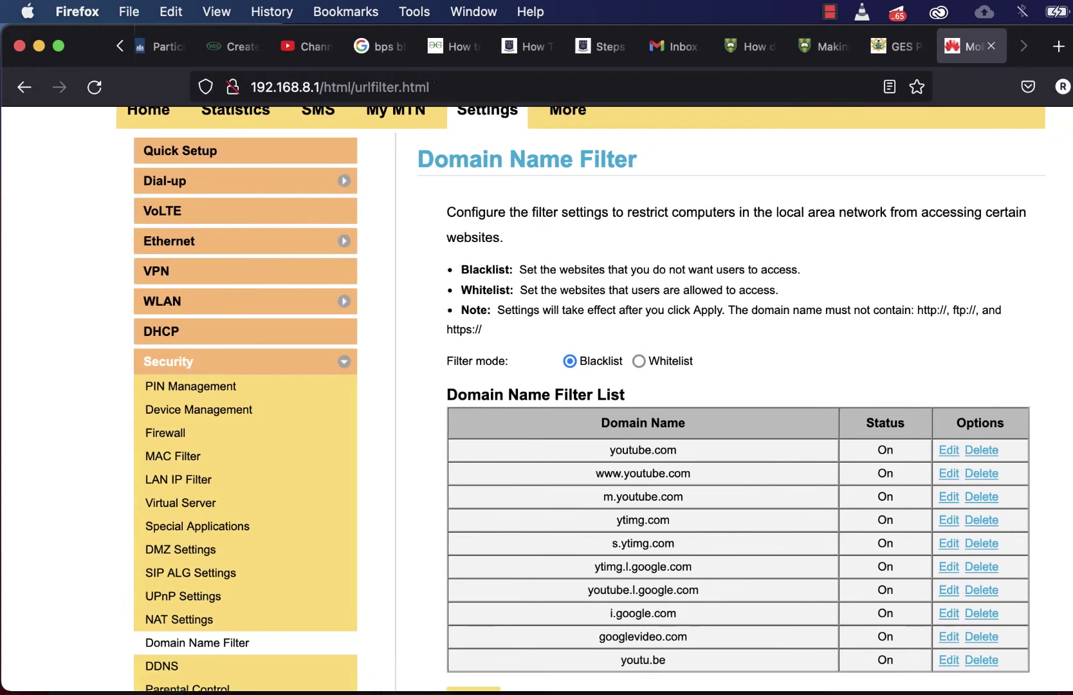
- Apply the ten-domain blacklist, confirm, and dismiss the Success note
scroll(963, 620, "down", 5)
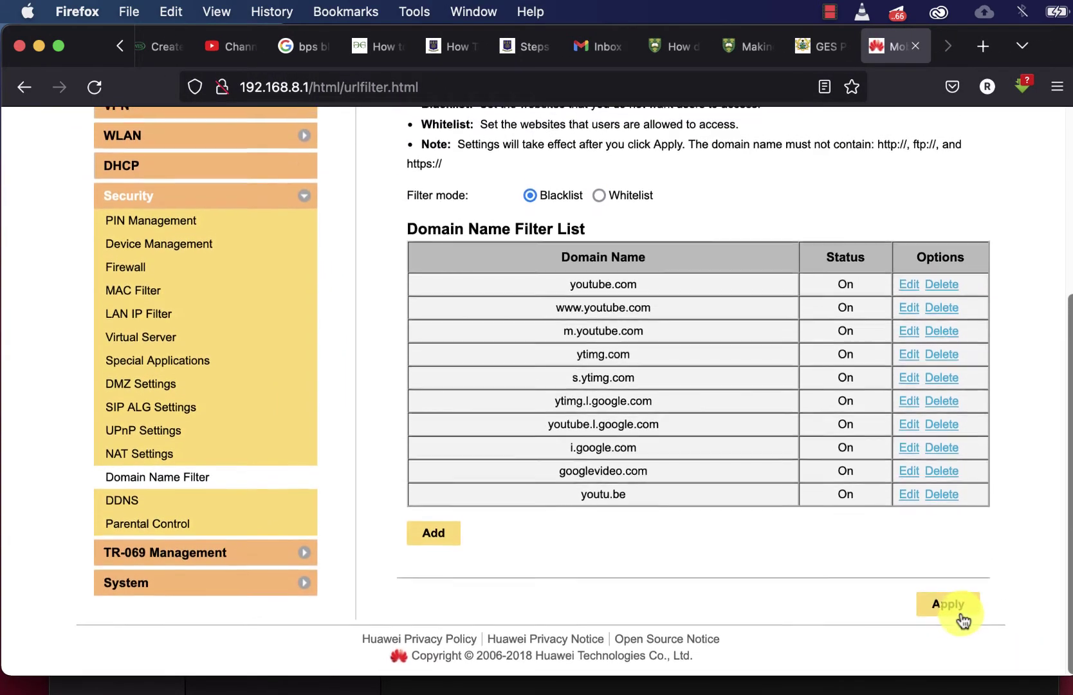
left_click(941, 606)
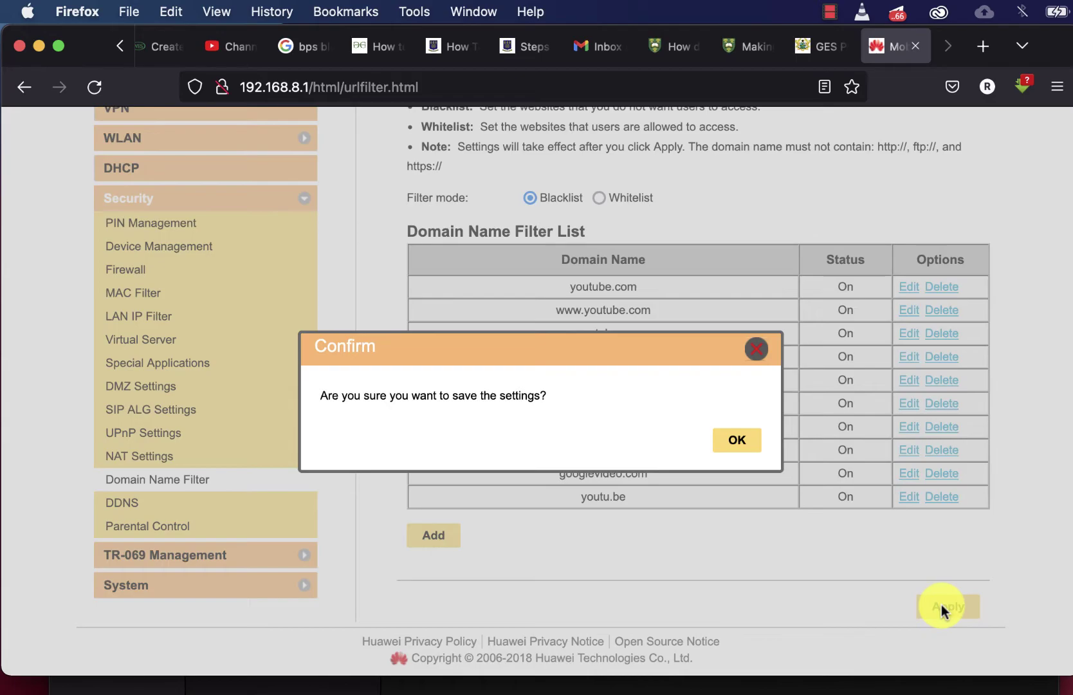
left_click(750, 443)
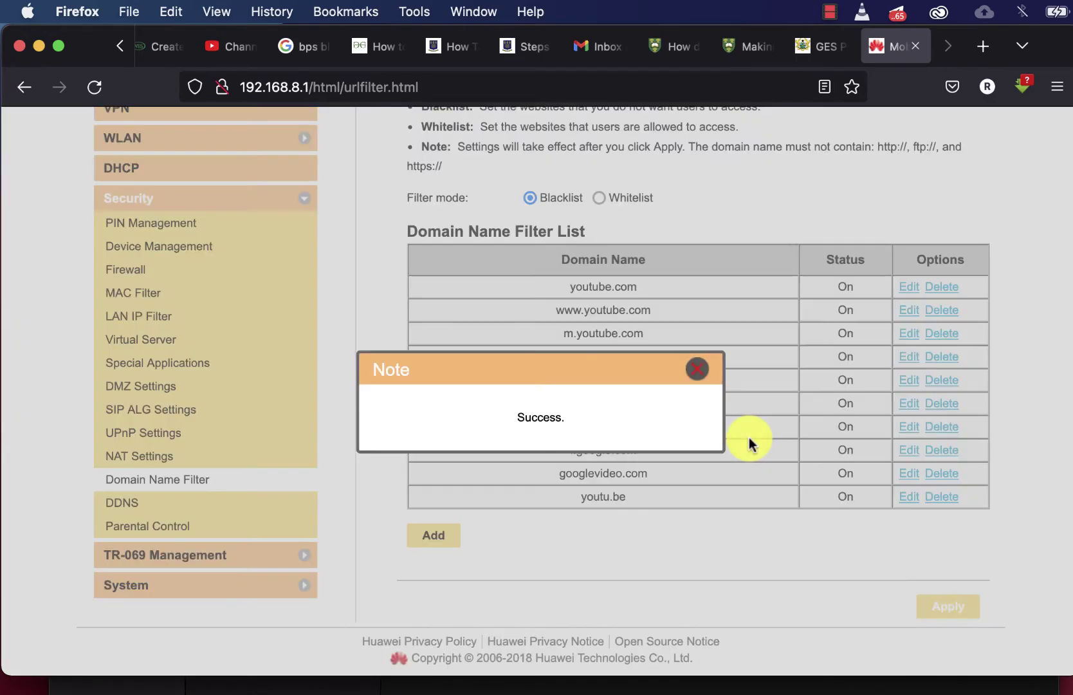
left_click(693, 382)
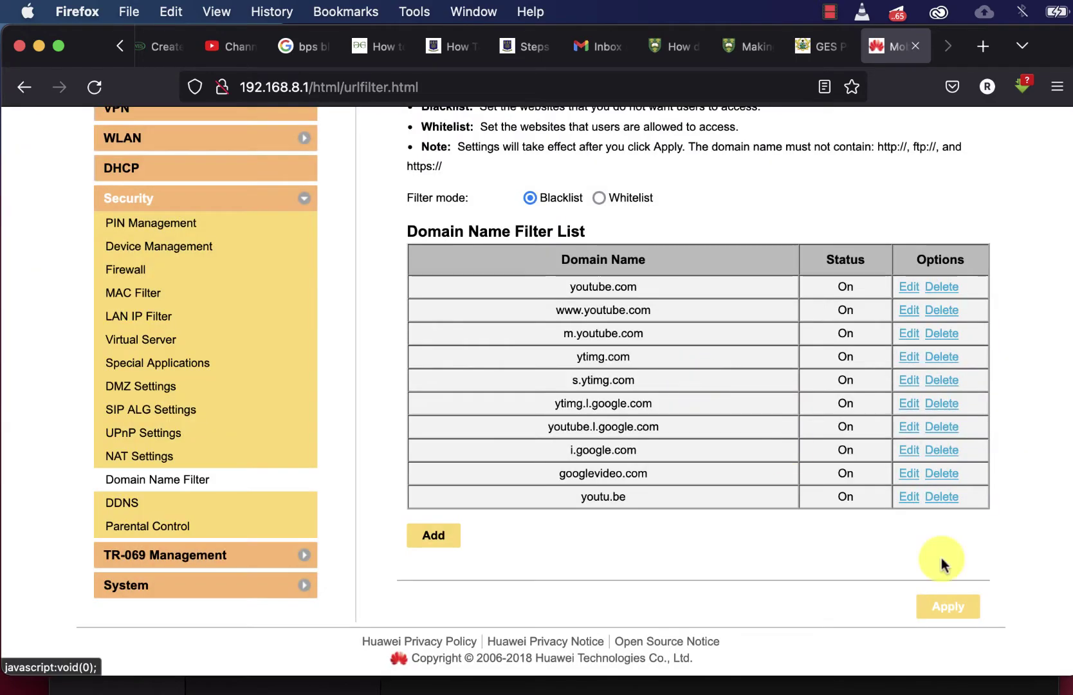
left_click_drag(1068, 673, 1072, 694)
scroll(644, 386, "up", 1)
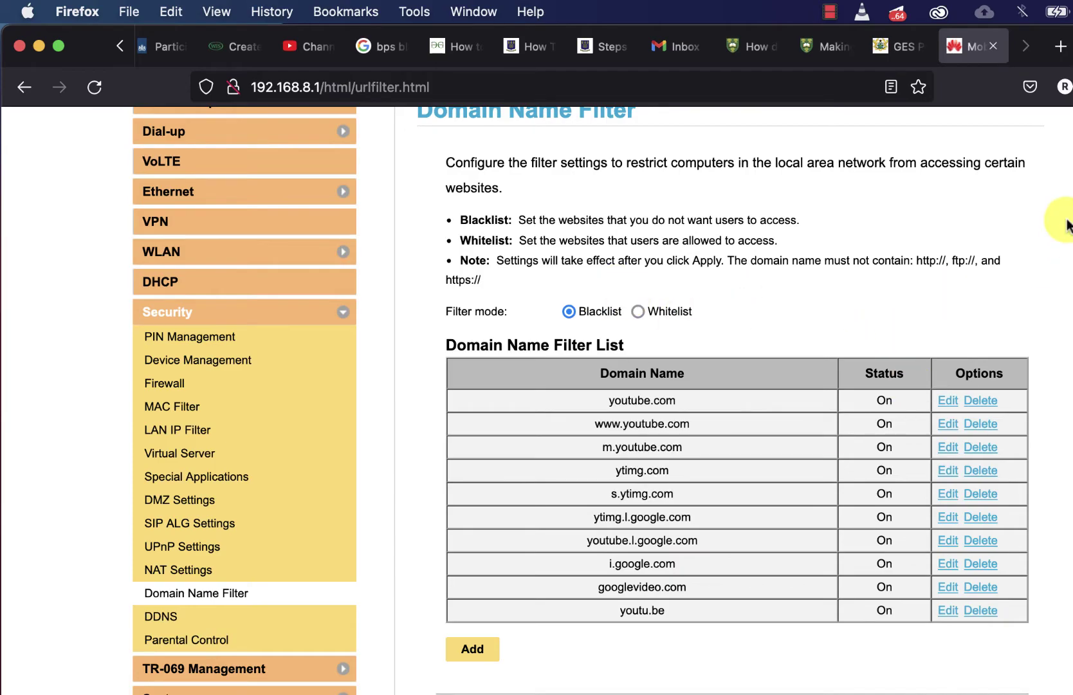
- Test the block by loading youtube.com in a new tab, then return to the router tab
left_click(1050, 47)
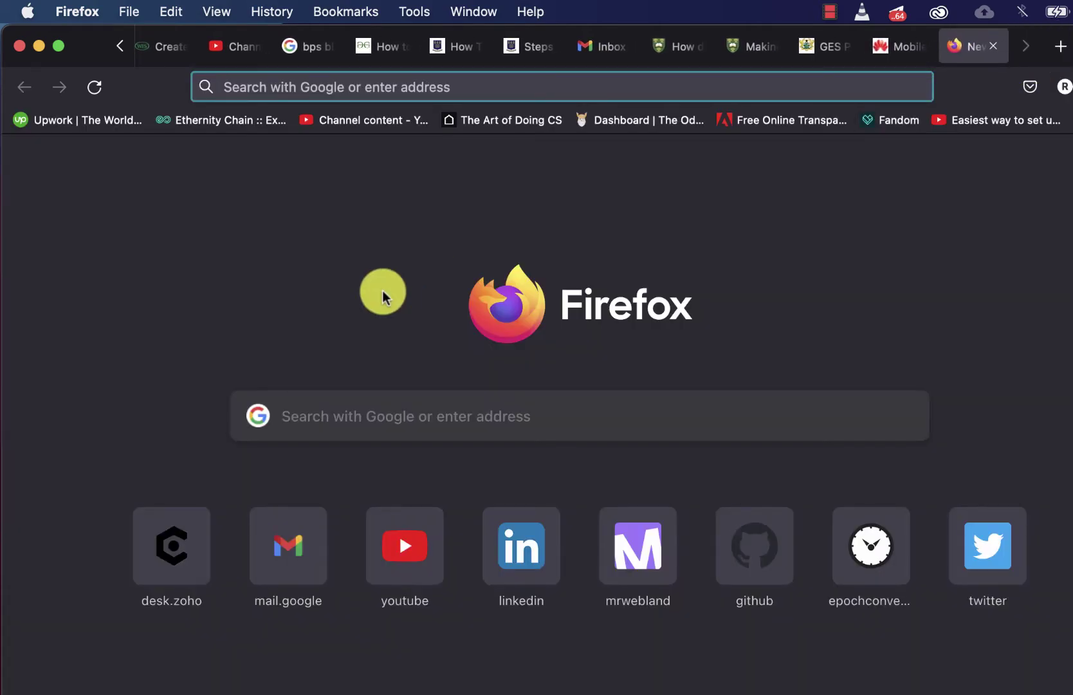
type("youtube.com")
key("Return")
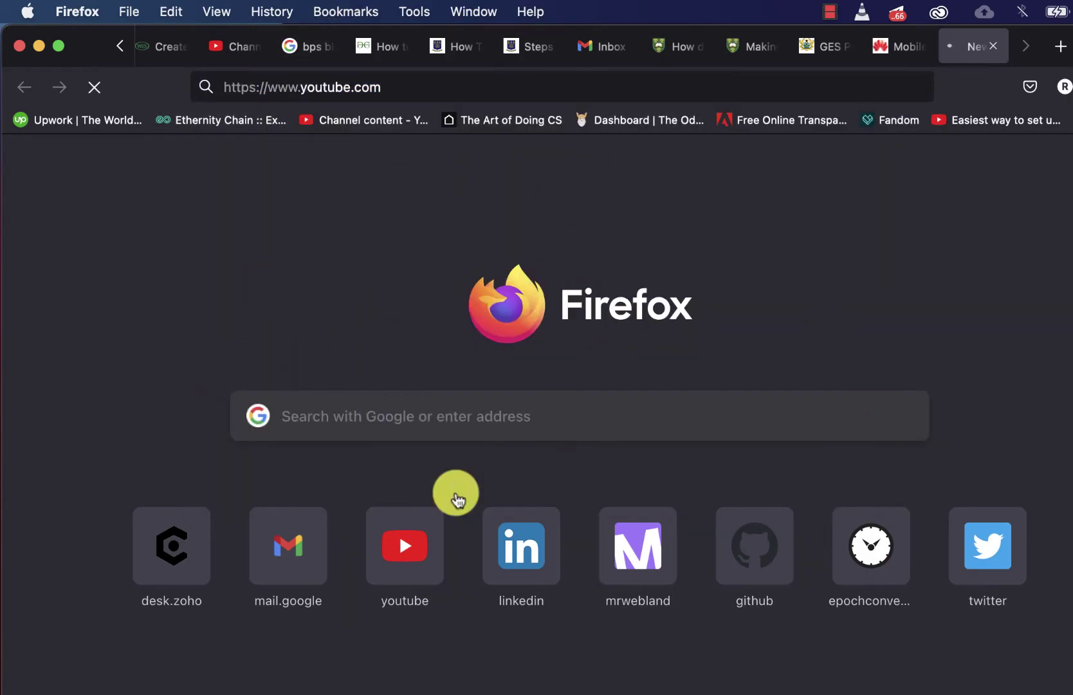
left_click(912, 50)
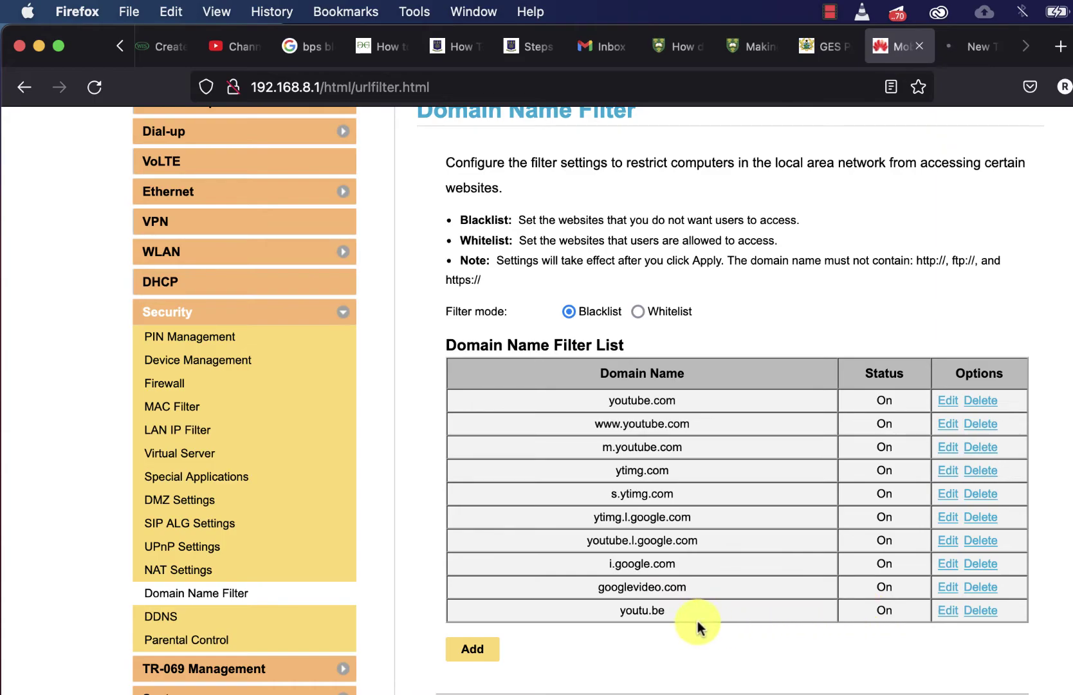
- Add netflix.com as a new blacklist entry, replacing the prefilled youtu.be
left_click(463, 651)
key("super+v")
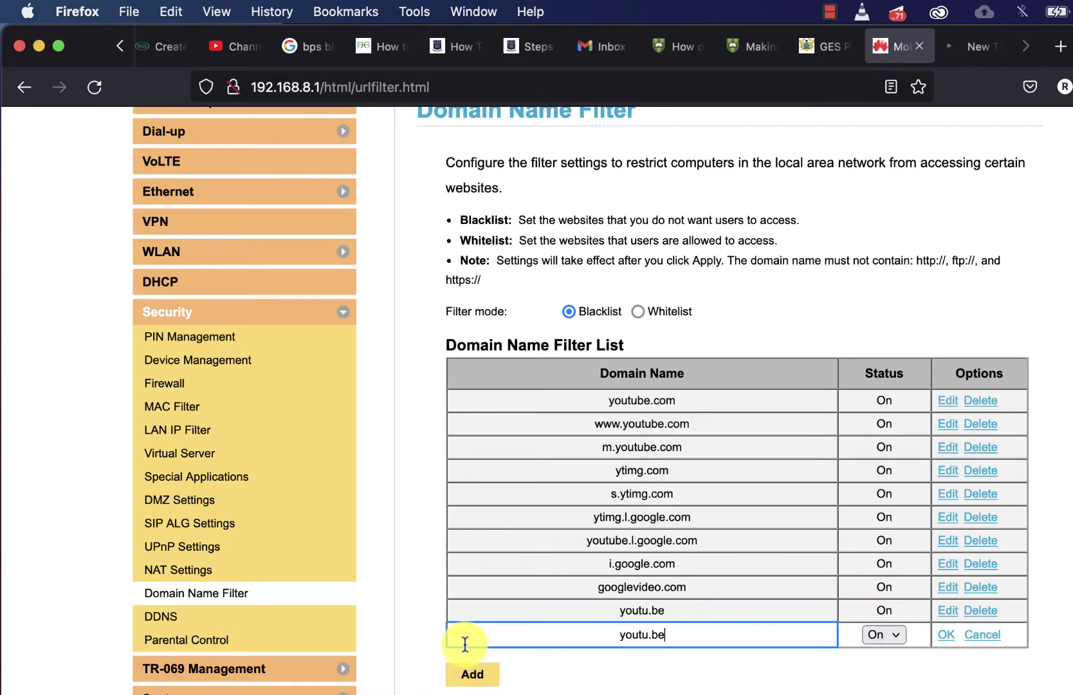
left_click_drag(710, 635, 407, 635)
type("netflix.com")
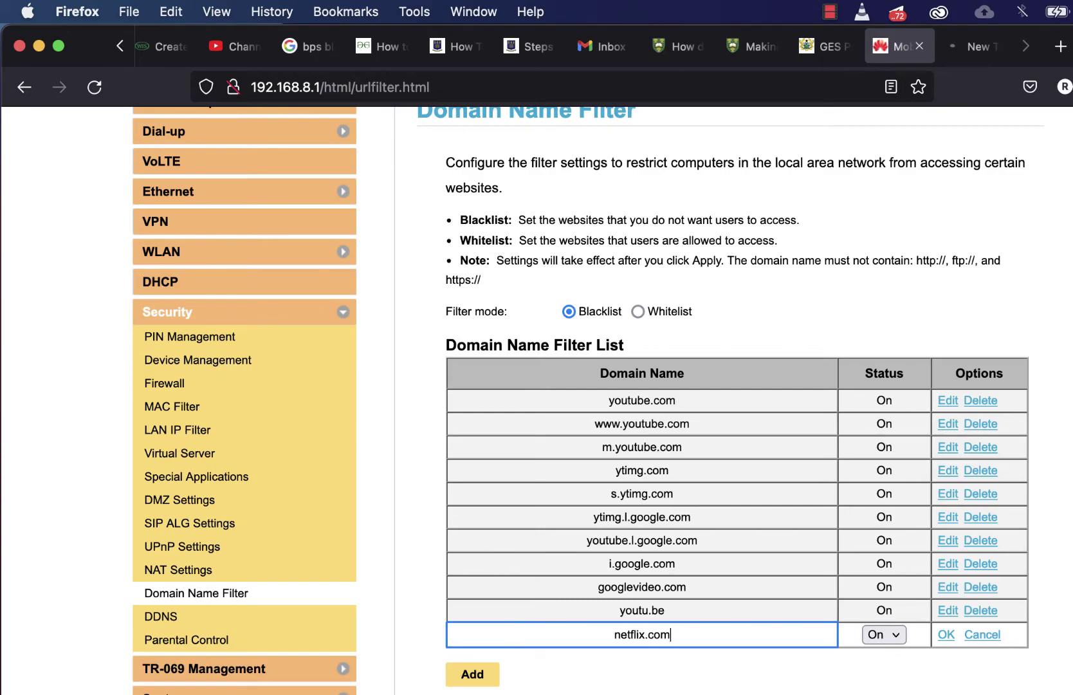
left_click(946, 635)
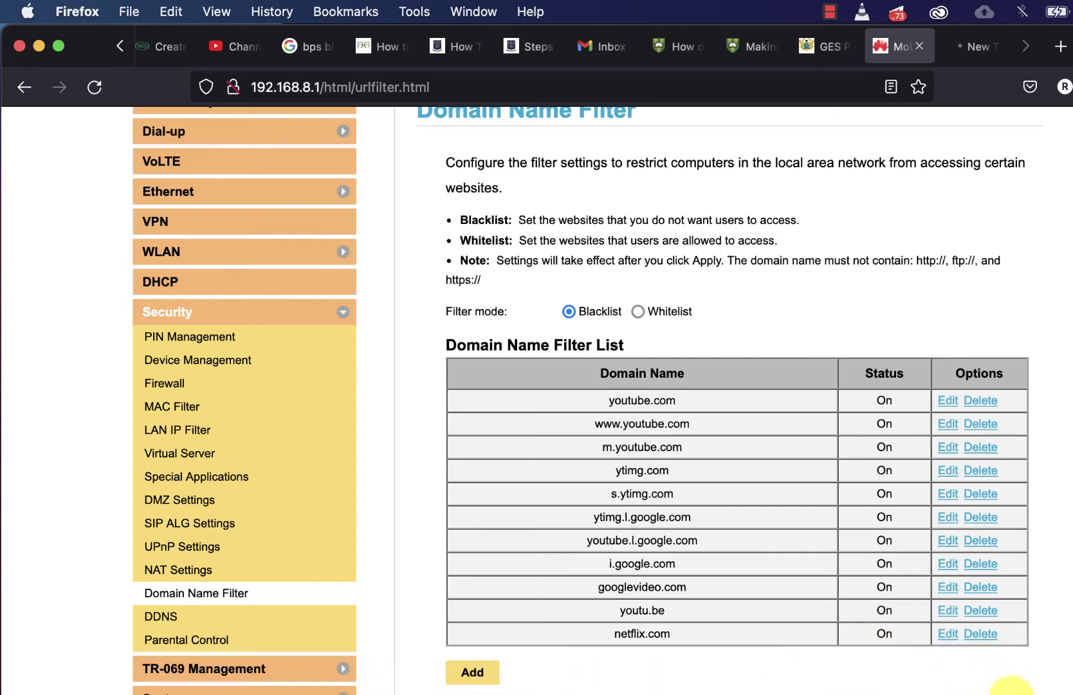
- Add snapchat.com as an entry, save the settings, and dismiss the Success note
left_click(470, 672)
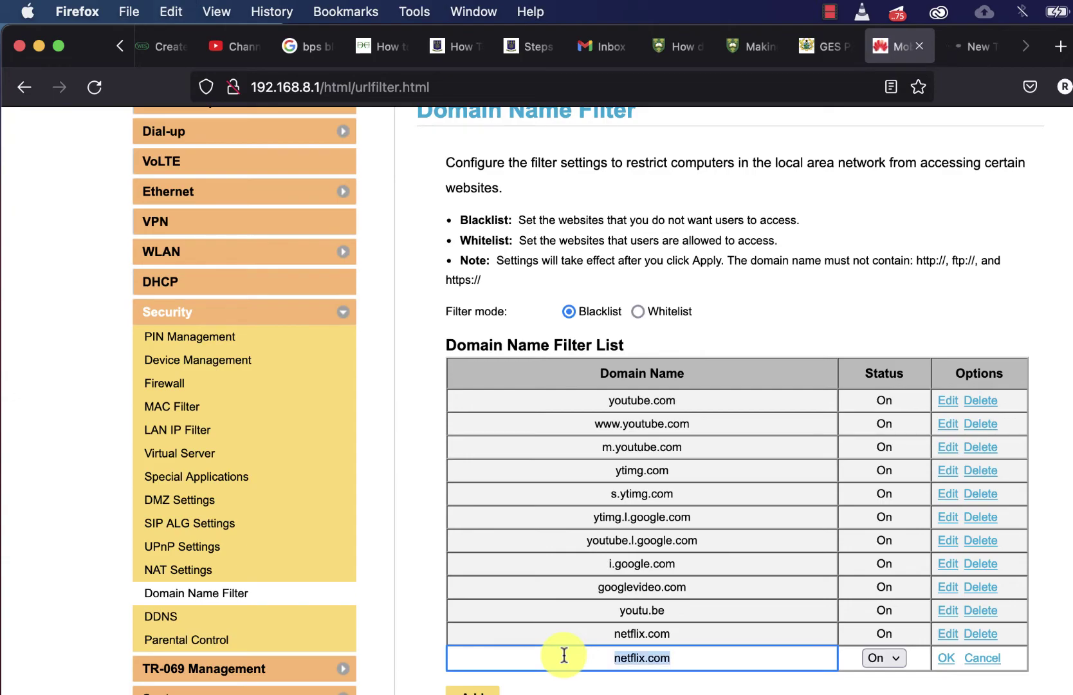
type("snapcha")
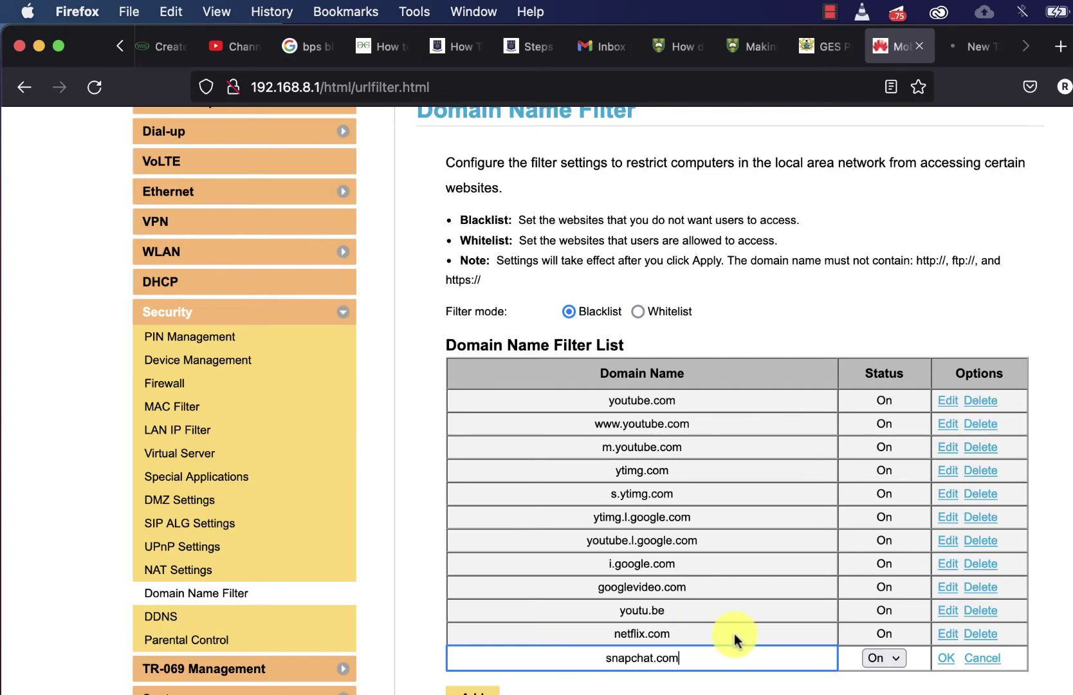
left_click(946, 657)
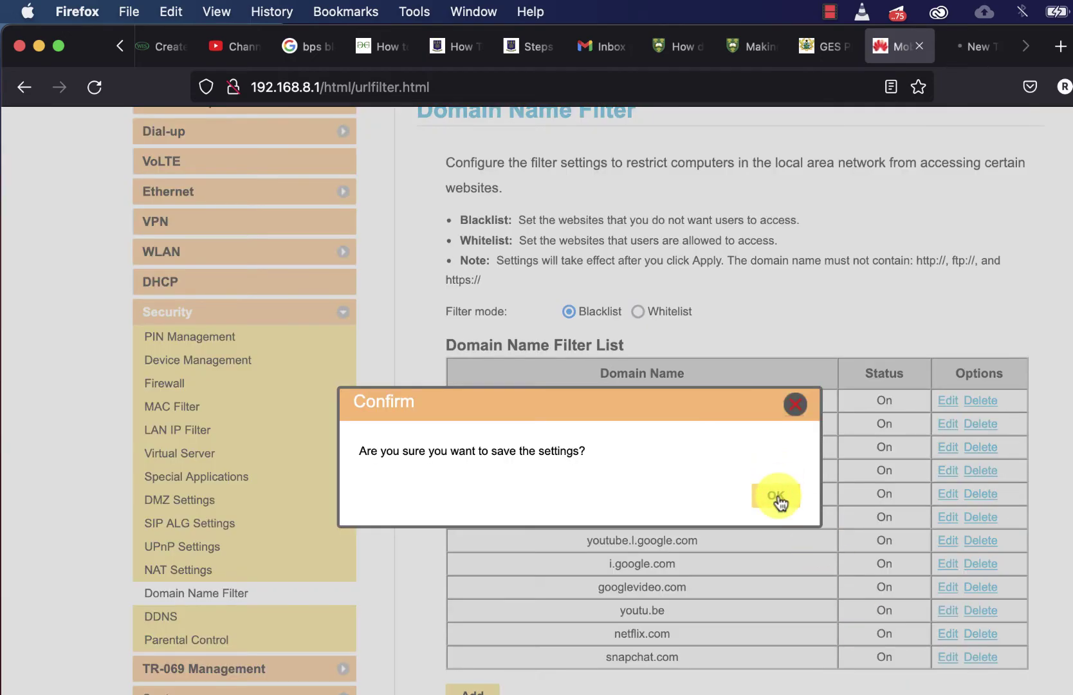
left_click(777, 497)
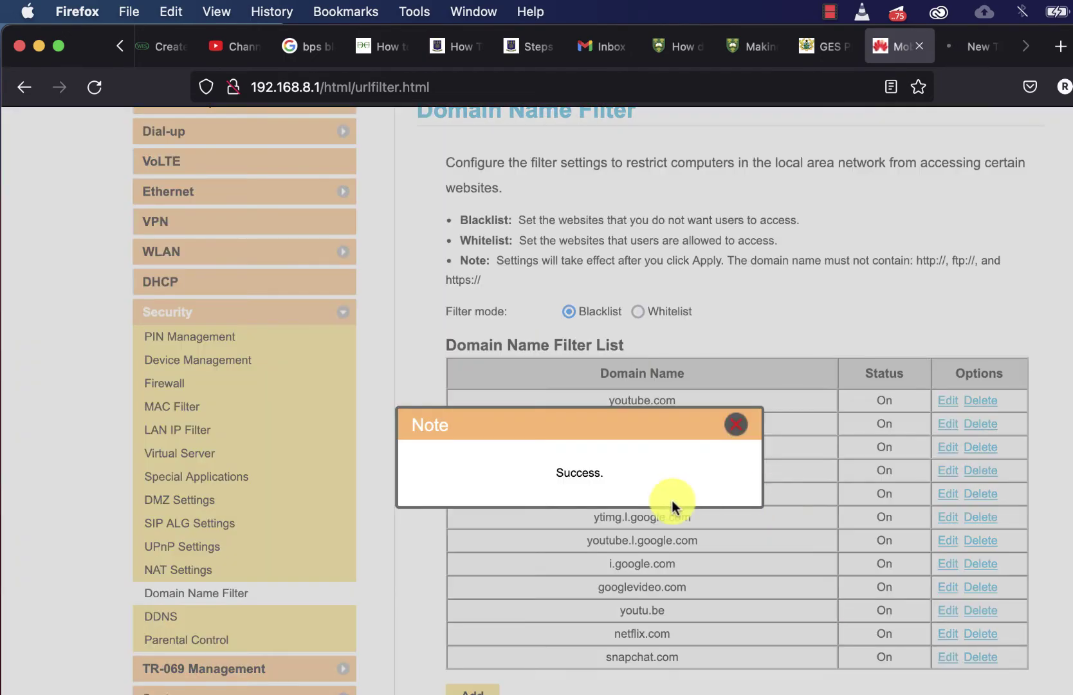
left_click(736, 426)
scroll(731, 558, "down", 2)
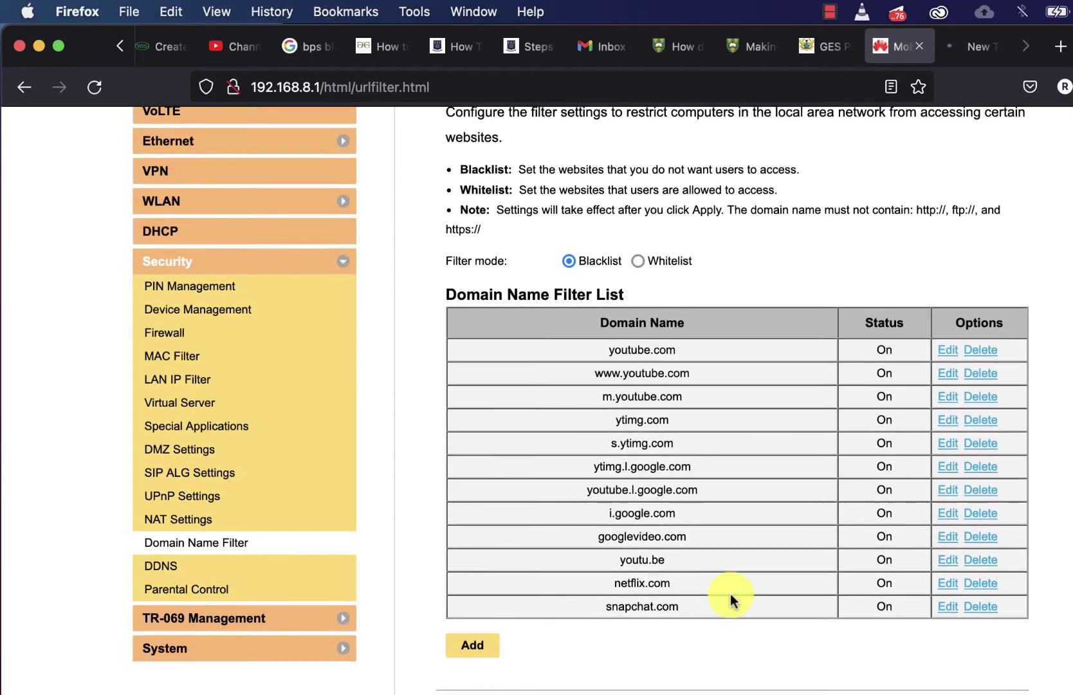
- Edit the youtube.com entry and set its status to Off
scroll(730, 594, "up", 2)
scroll(730, 593, "down", 2)
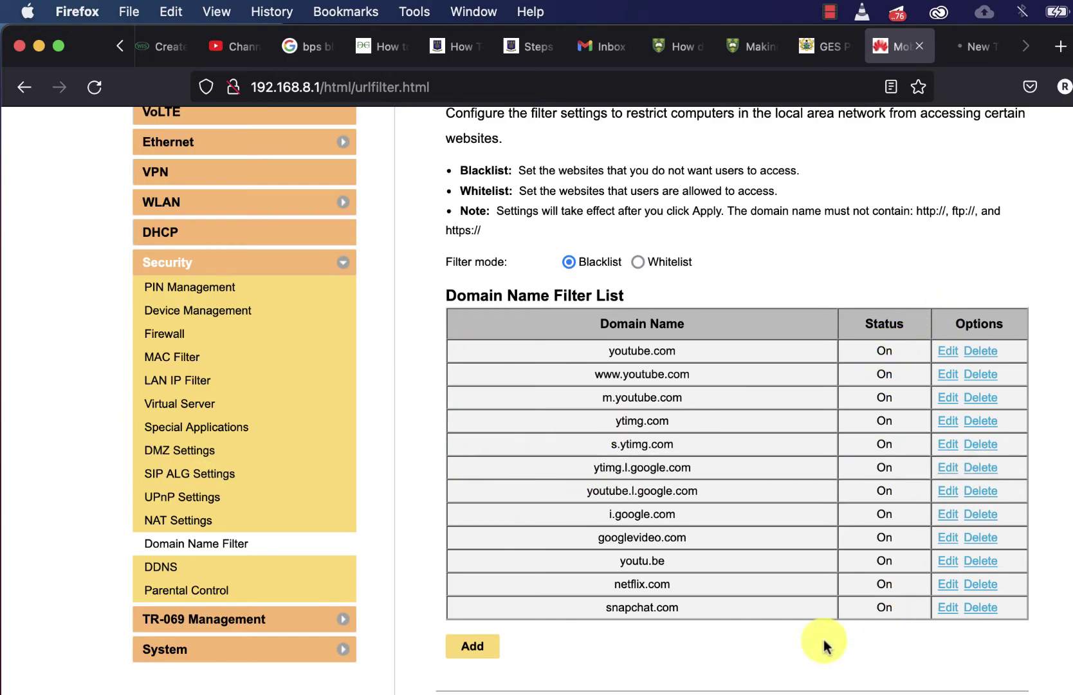
left_click(945, 352)
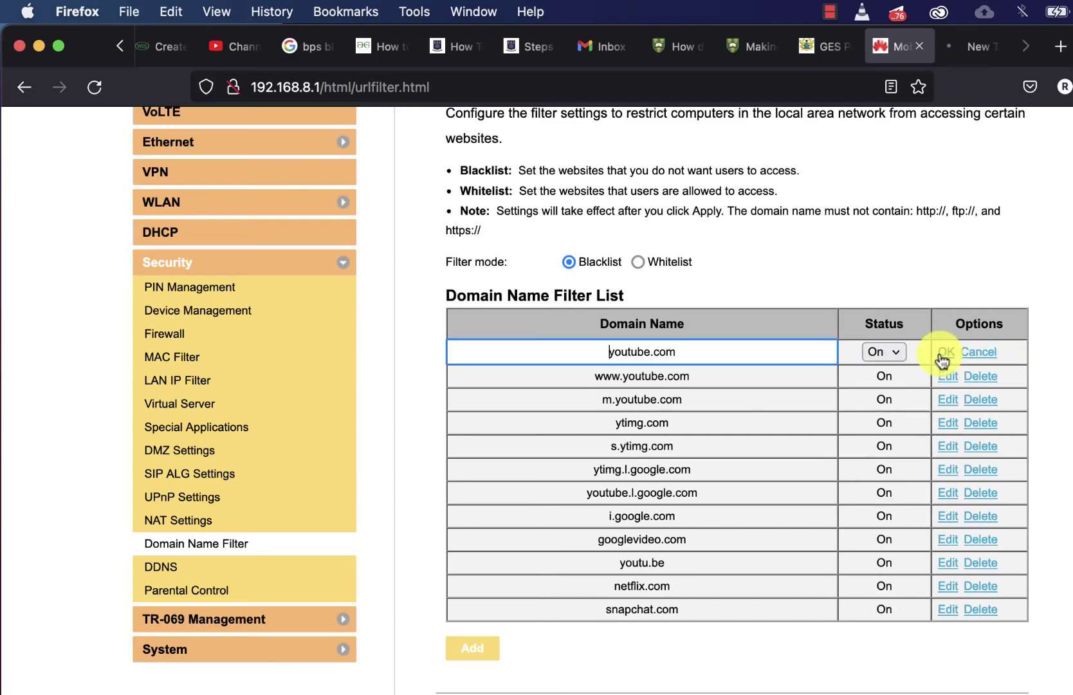
left_click(895, 356)
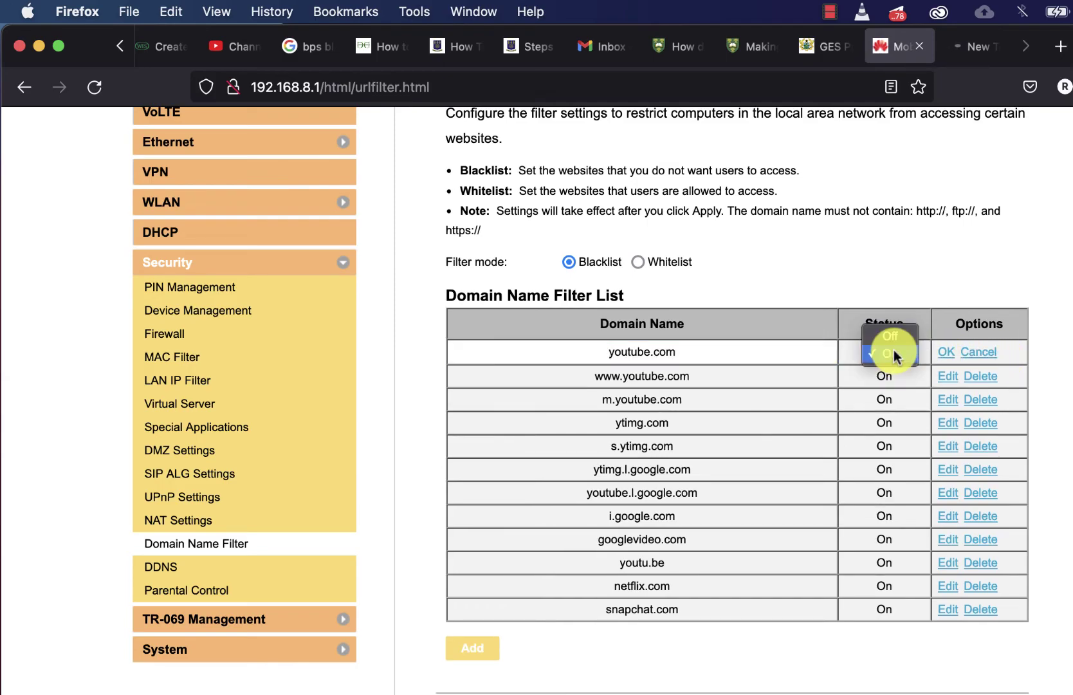
left_click(892, 323)
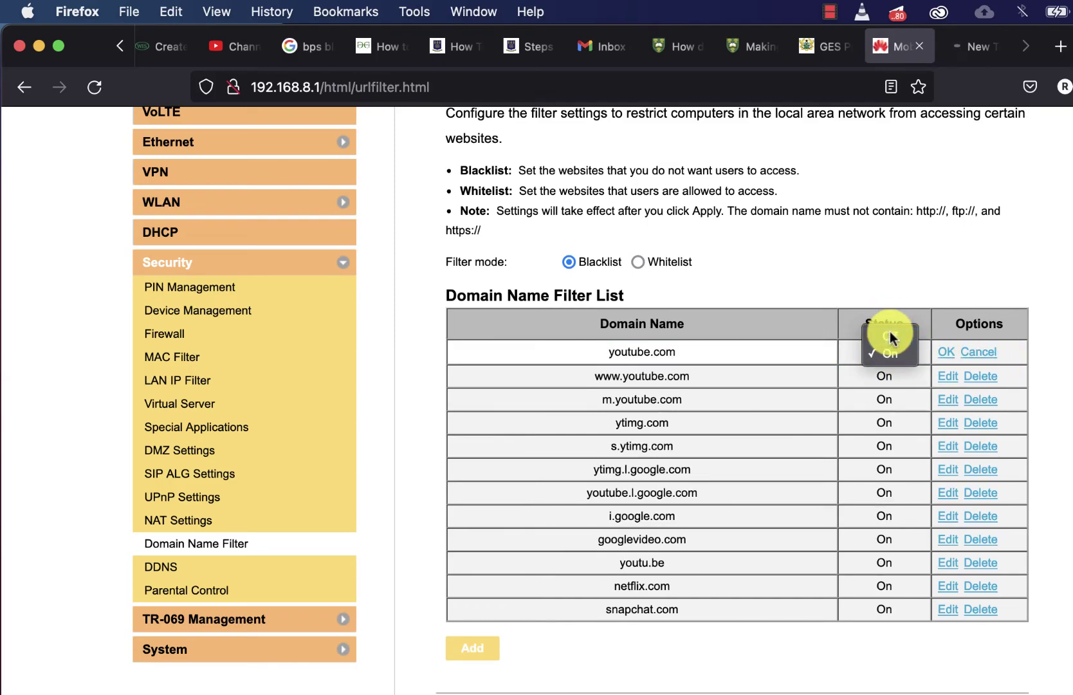
left_click(945, 352)
left_click(949, 375)
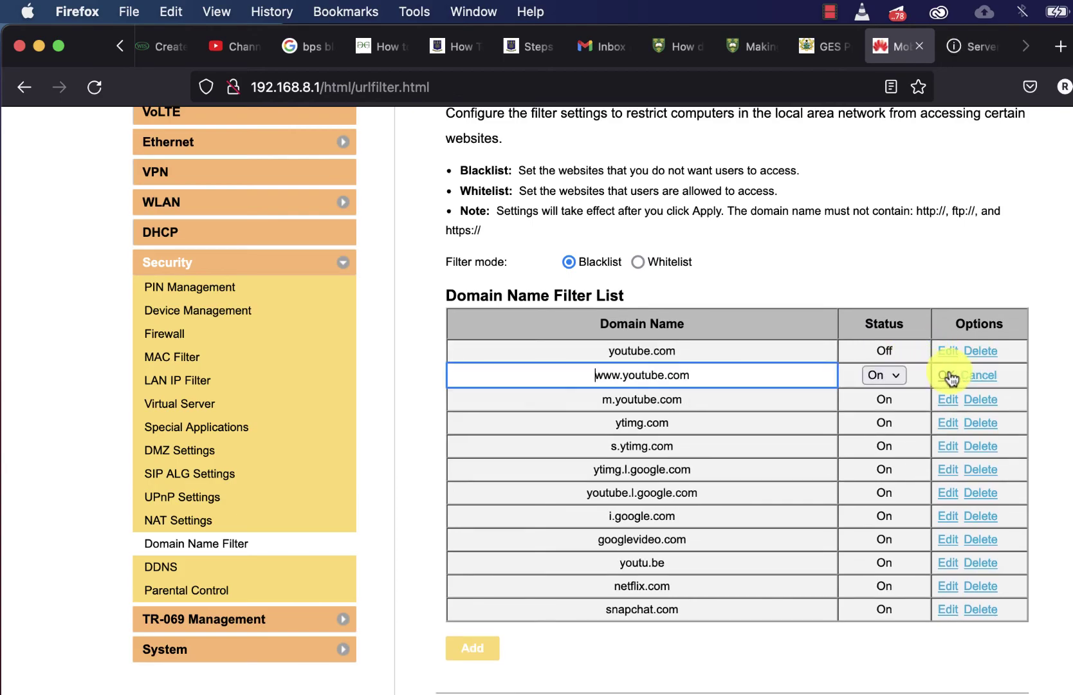
left_click(885, 375)
left_click(891, 347)
left_click(941, 376)
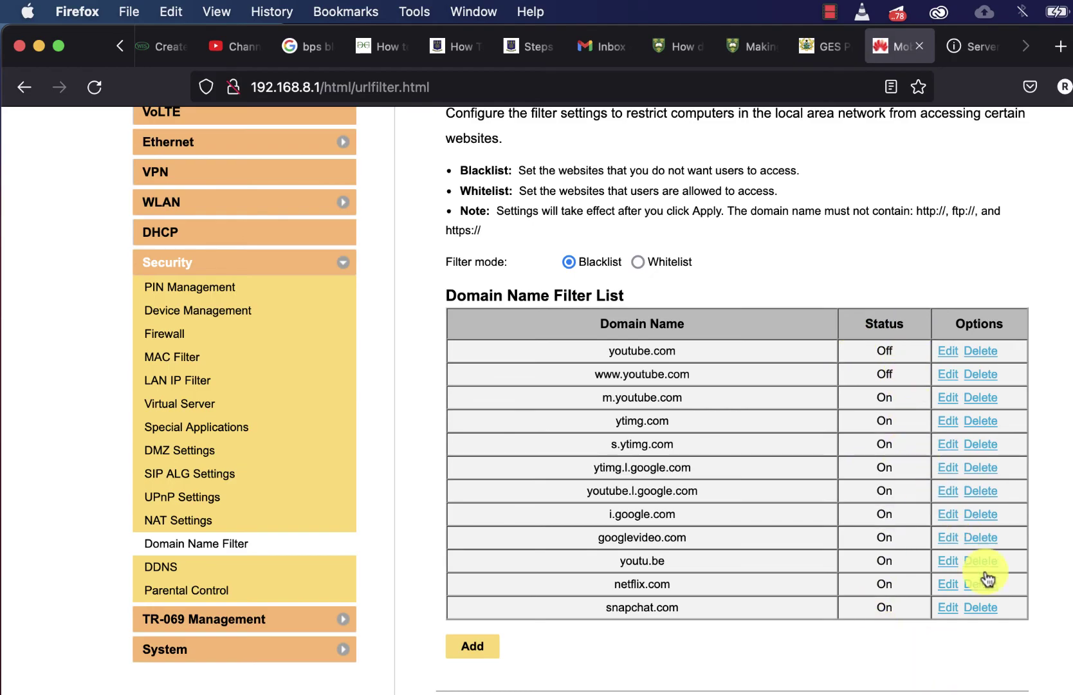
left_click(983, 690)
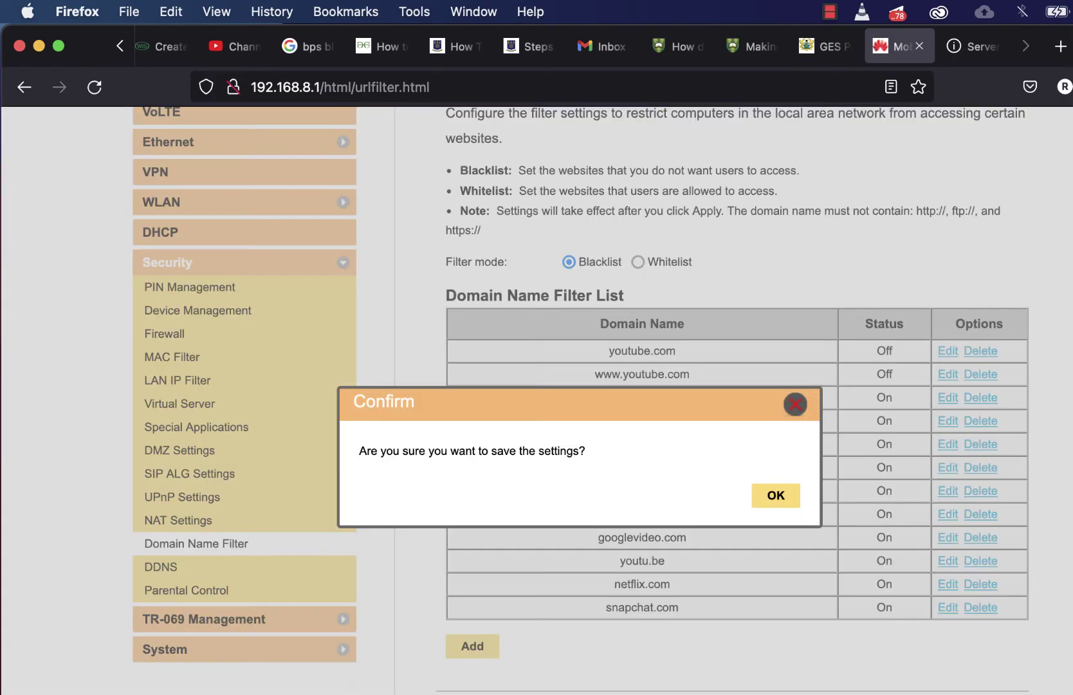
left_click(790, 505)
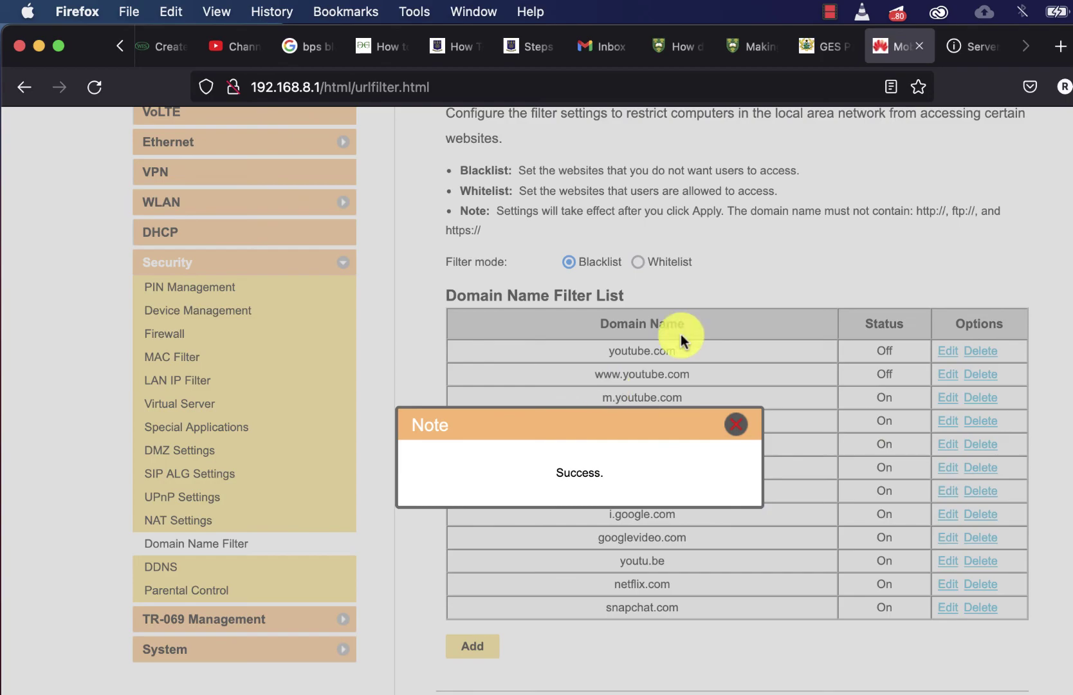